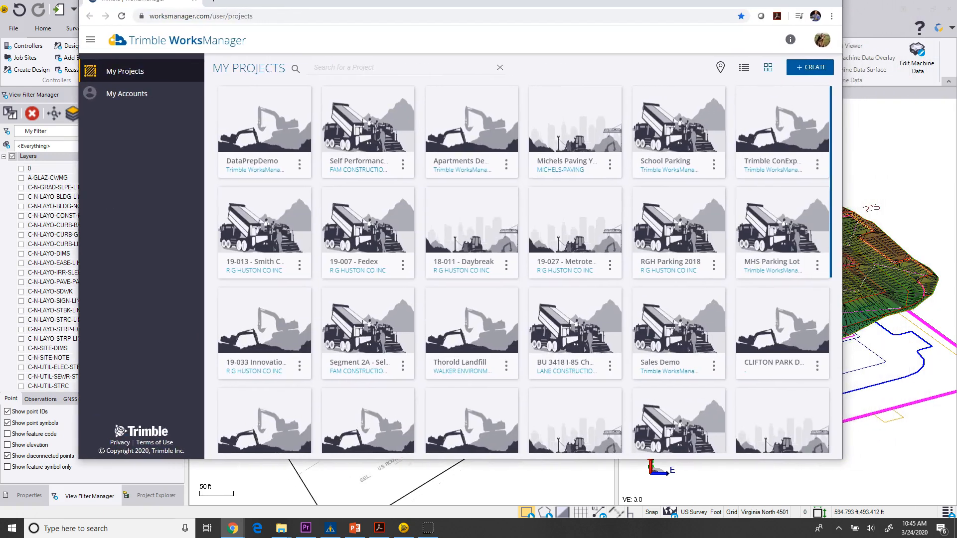
Start creating a new WorksManager project under the Trimble WorksManager account.
drag(401, 0, 400, 29)
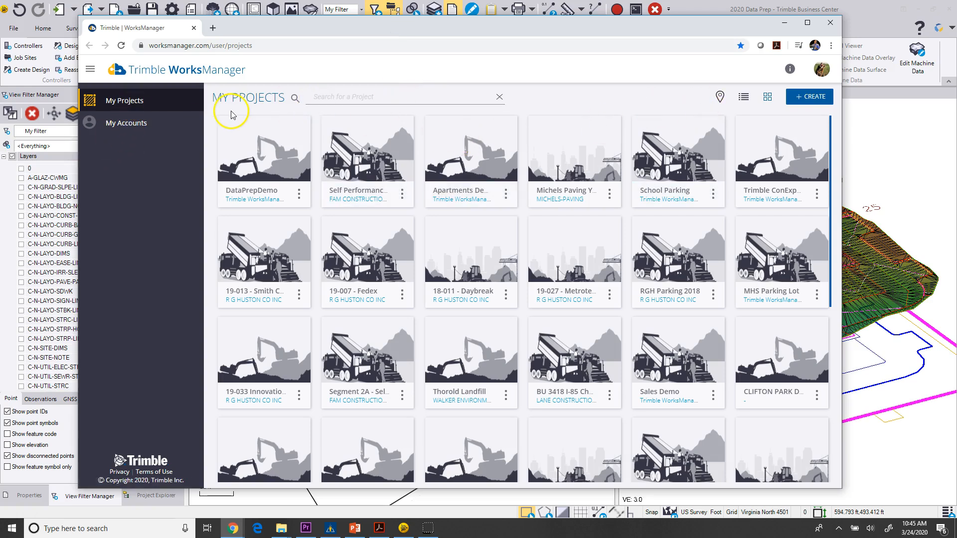
click(808, 97)
click(464, 158)
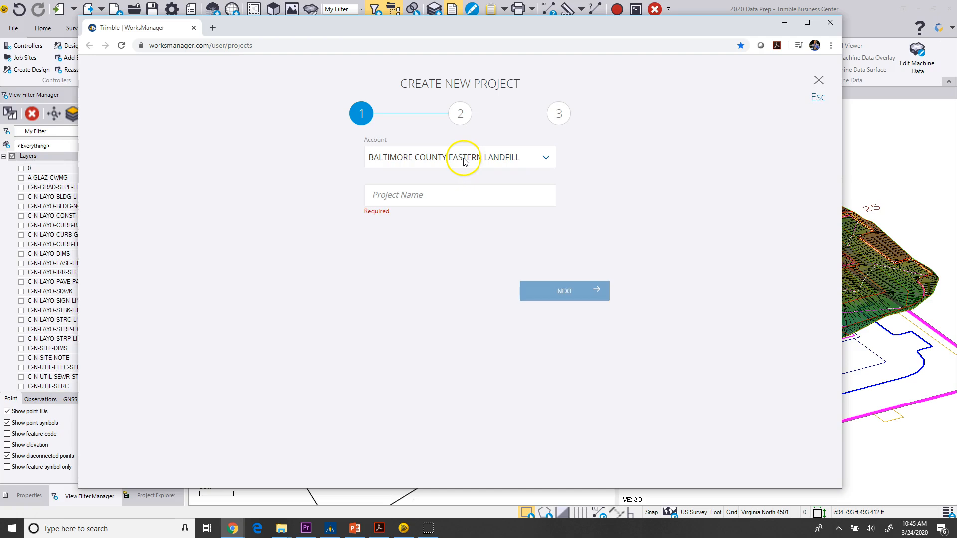
click(545, 157)
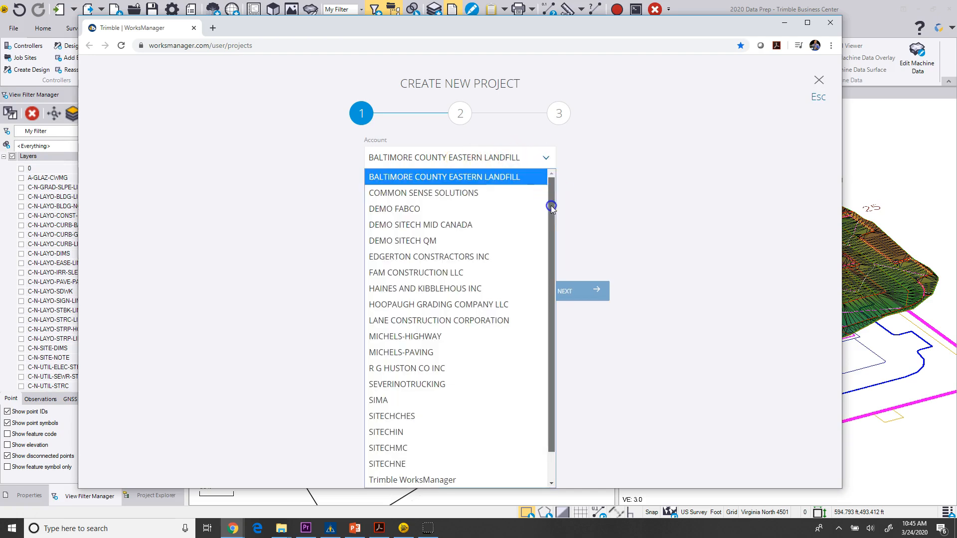
drag(551, 207, 550, 289)
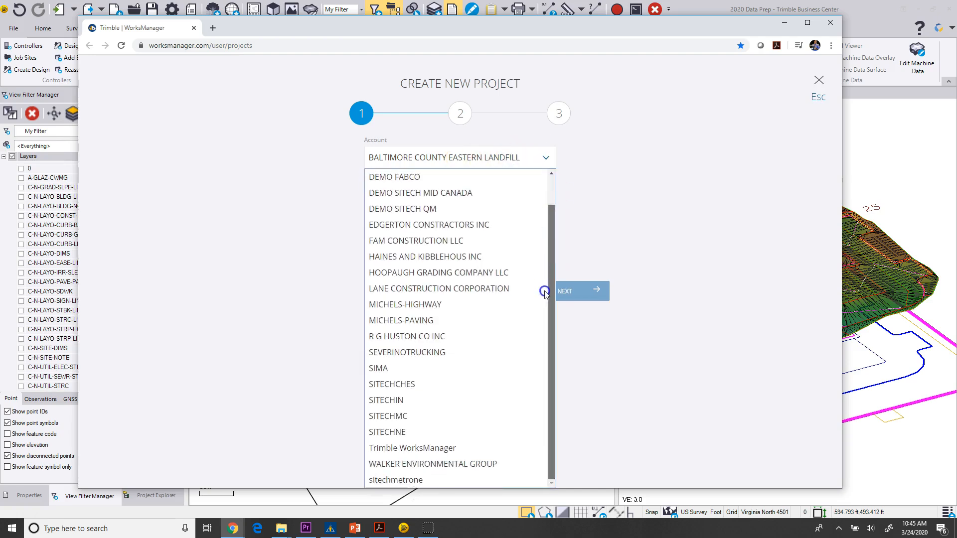
click(446, 451)
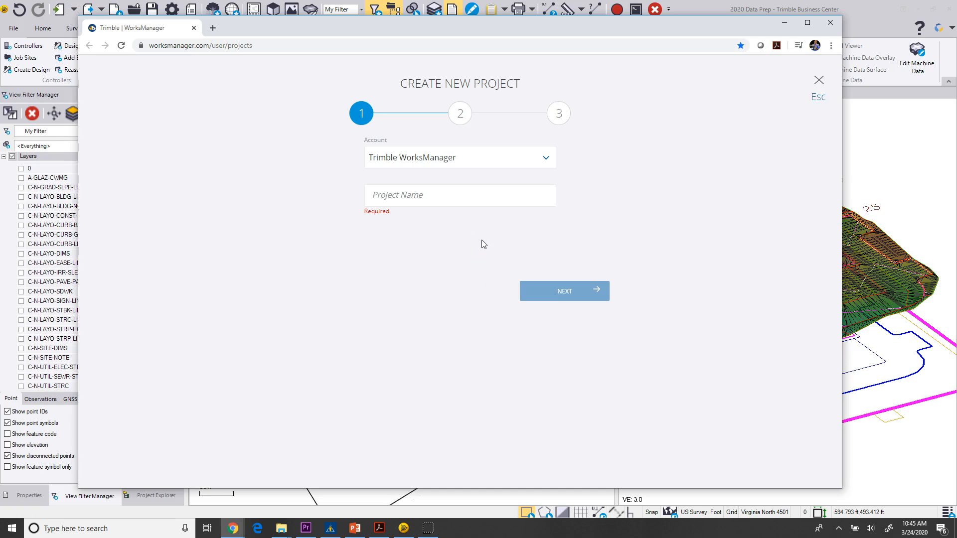
Name the project 2020 Data Prep Demo and continue to the boundary stage.
click(399, 195)
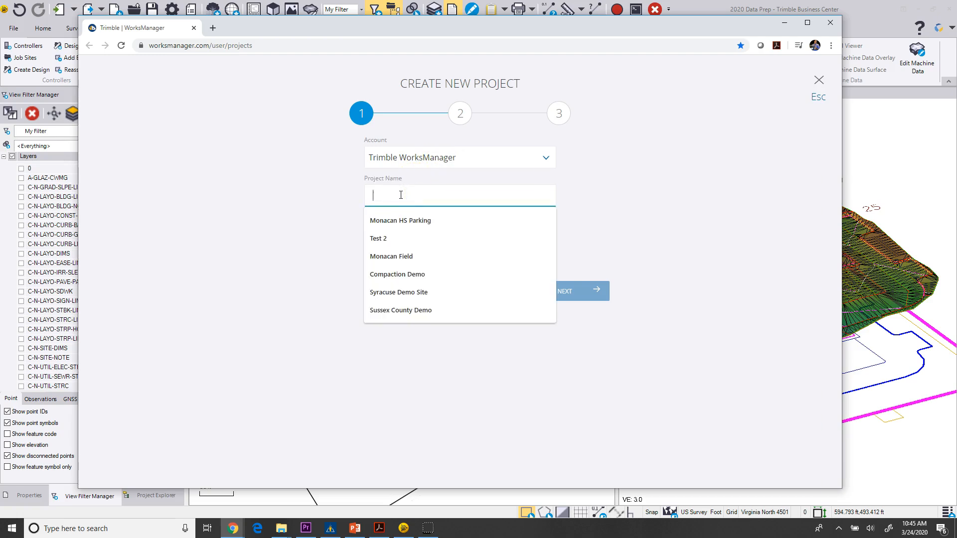
text(2020 Data Prep Demo)
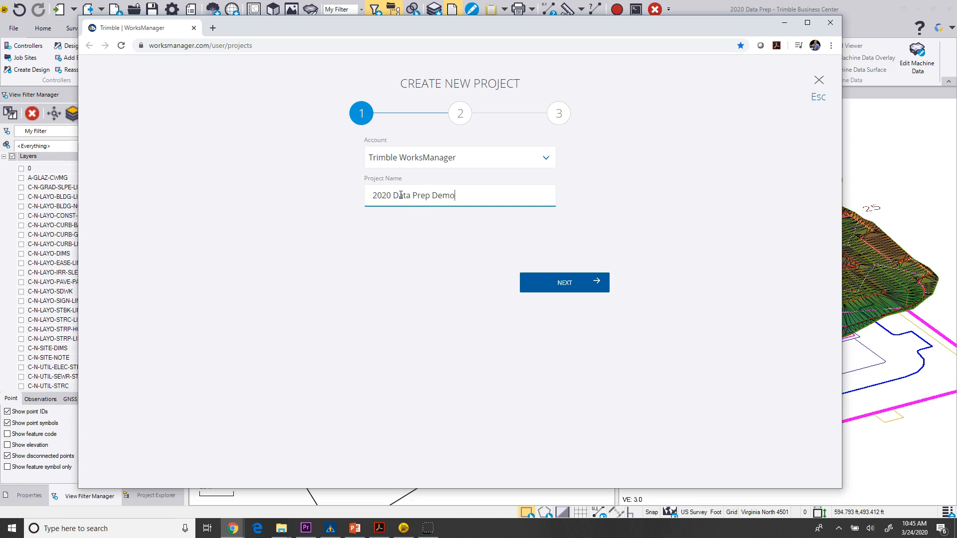
click(558, 284)
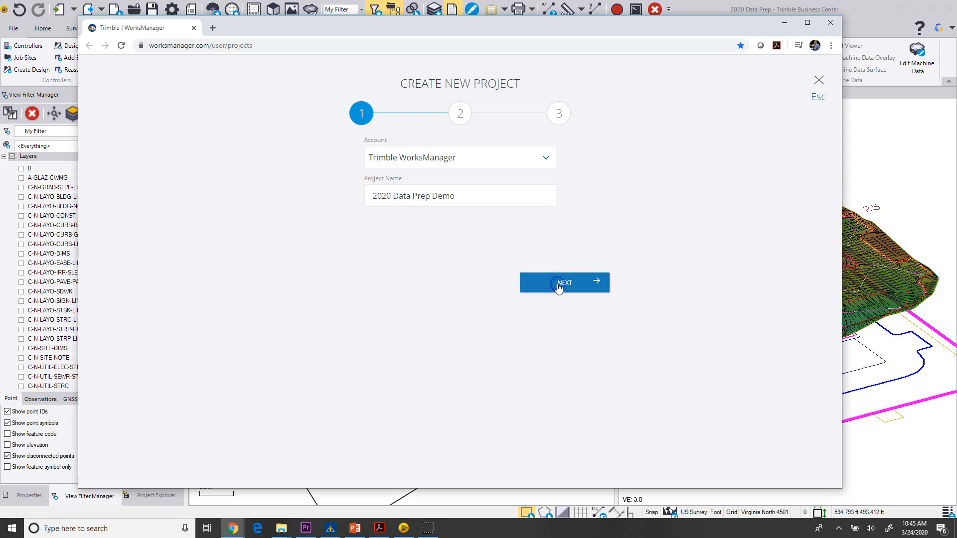
Search the map for Merchants Ln, King George, VA and go to that location.
click(389, 258)
click(130, 166)
text(Mercant I)
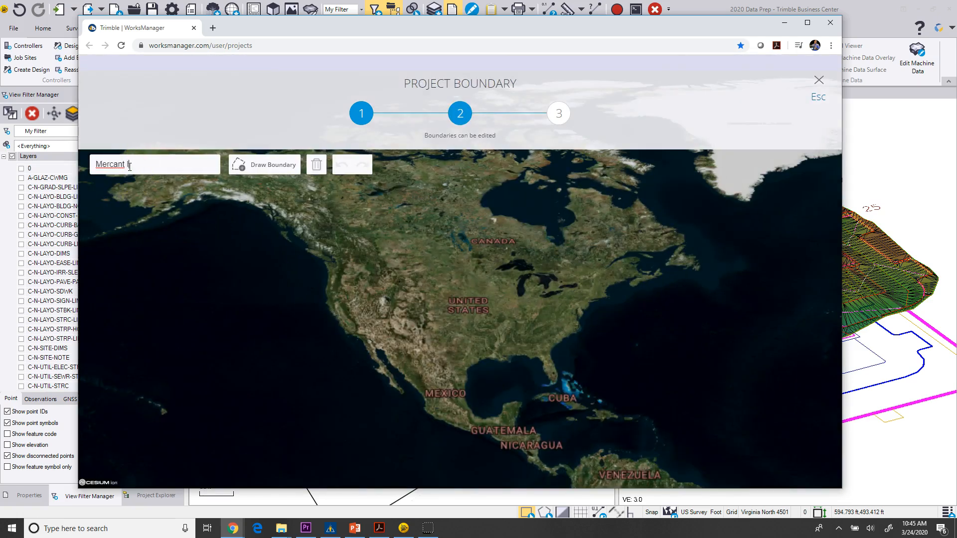
text(n, k)
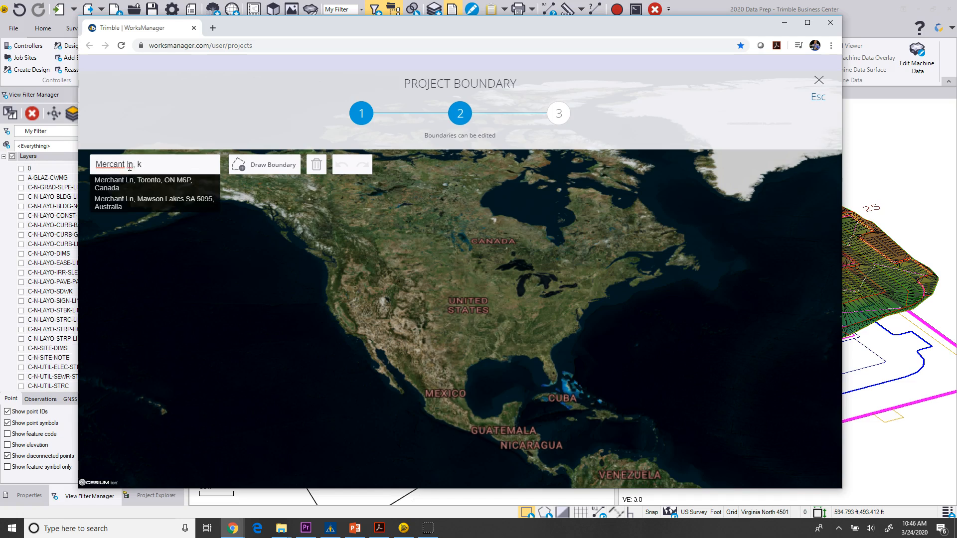
text(ing george)
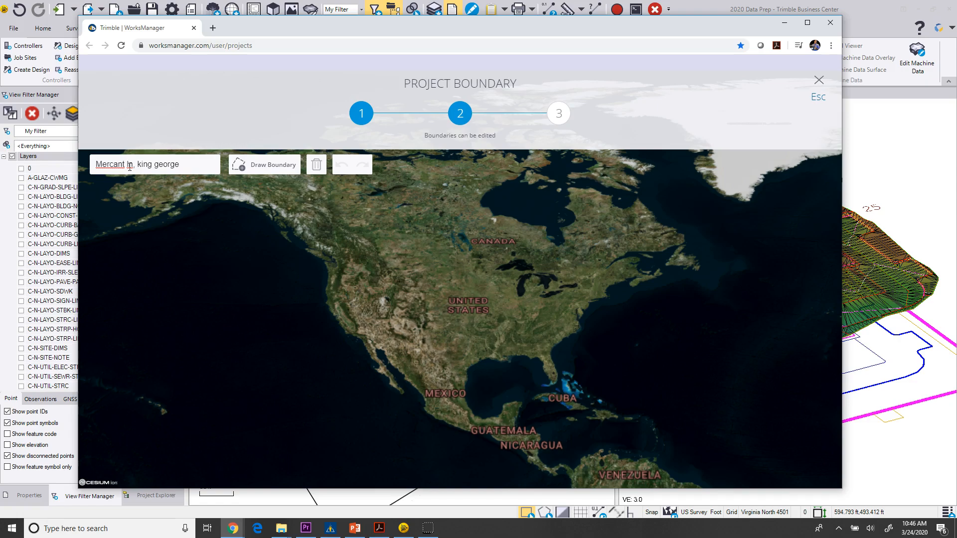
click(136, 180)
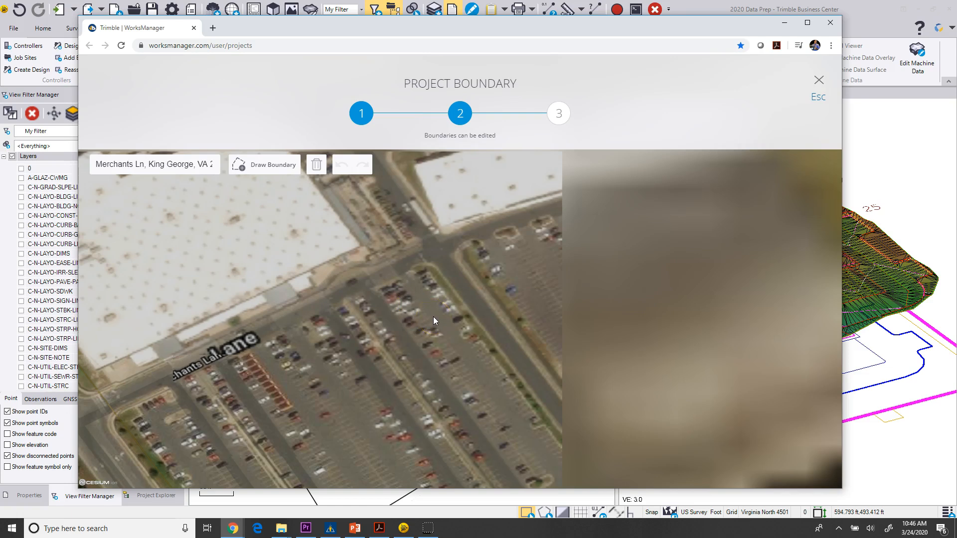
Draw and close a four-sided project boundary around the shopping centre along Merchants Lane, then continue.
scroll(433, 316, down, 5)
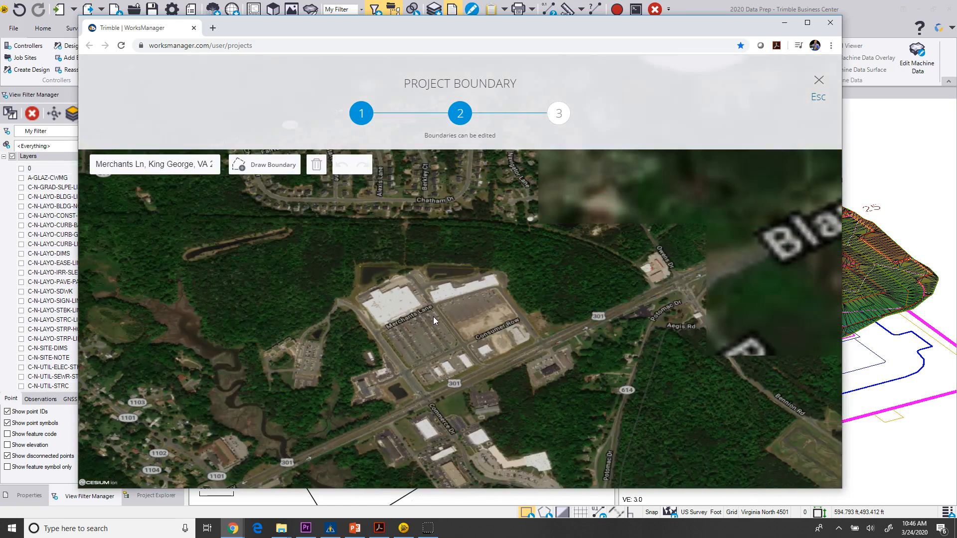
scroll(432, 316, down, 2)
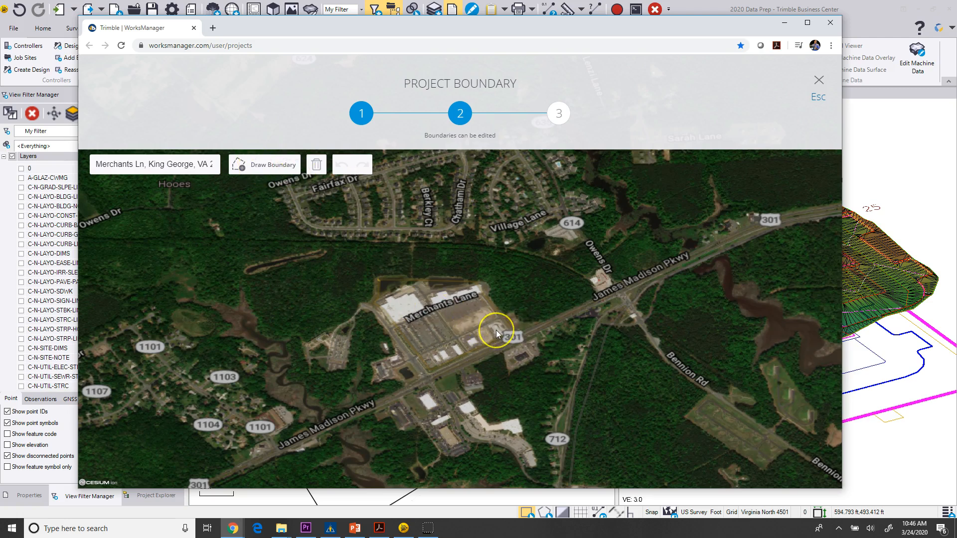
click(259, 166)
click(443, 320)
click(503, 296)
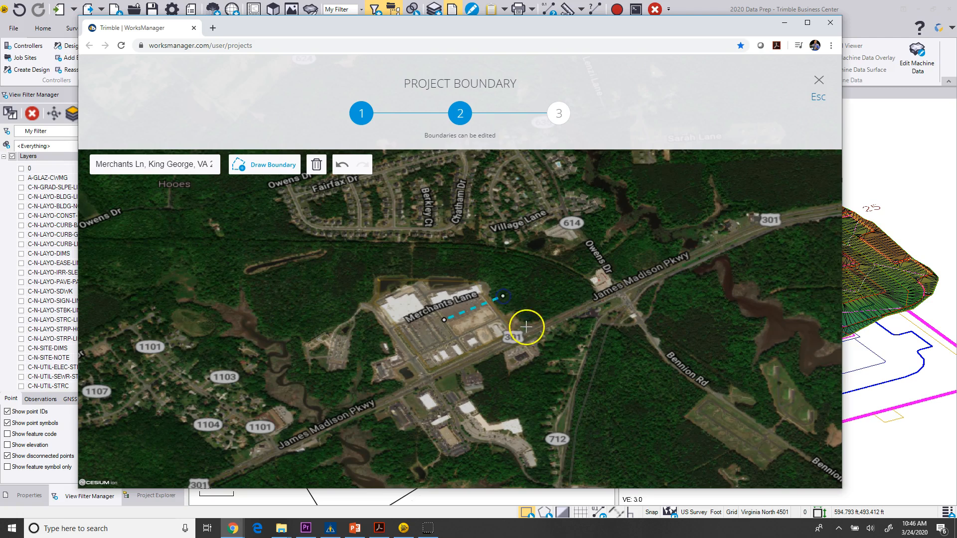
click(531, 332)
click(470, 363)
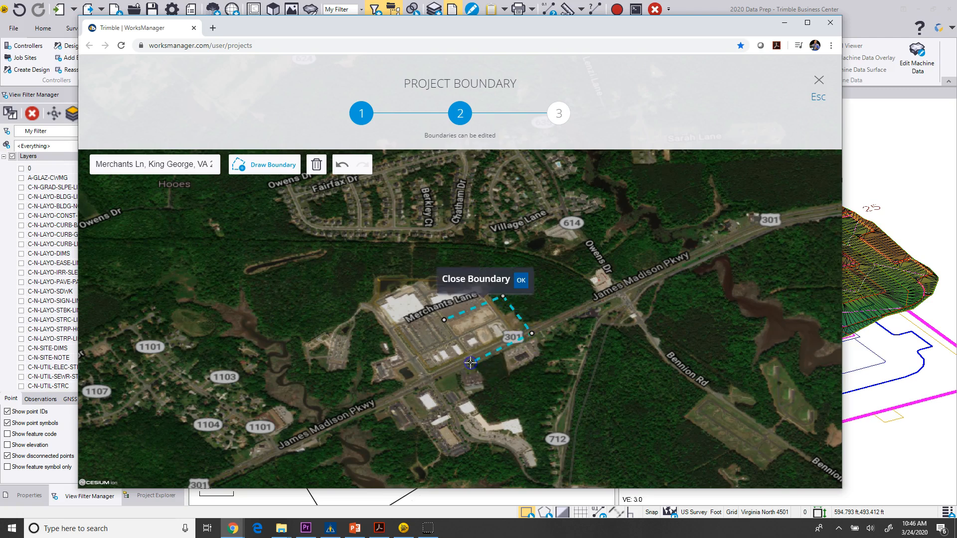
scroll(461, 344, up, 2)
click(521, 280)
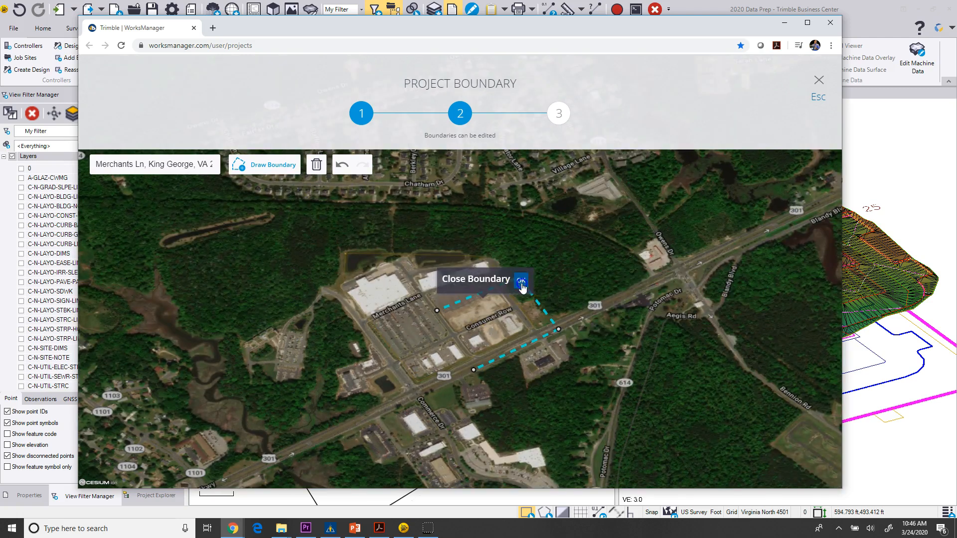
click(477, 354)
click(469, 303)
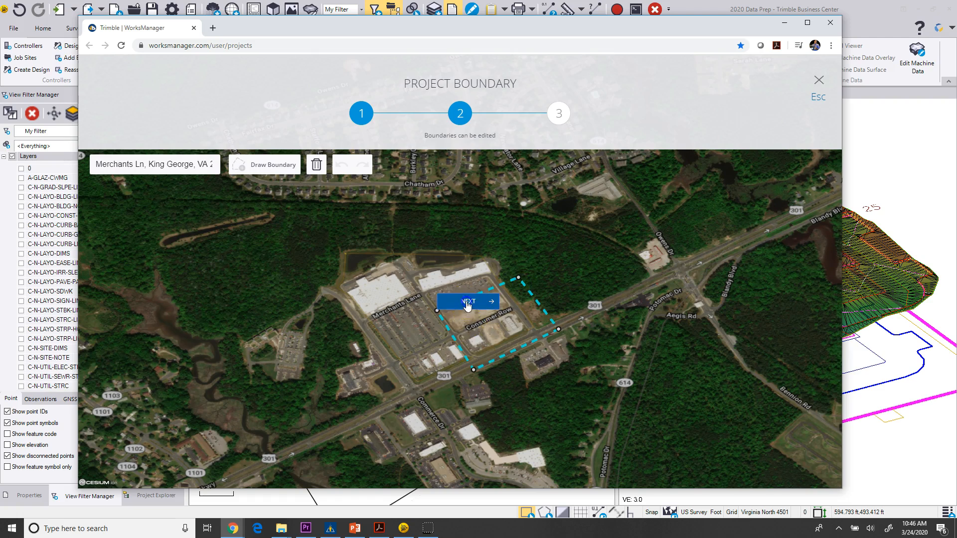
Skip adding configuration files and finish creating the project.
click(412, 310)
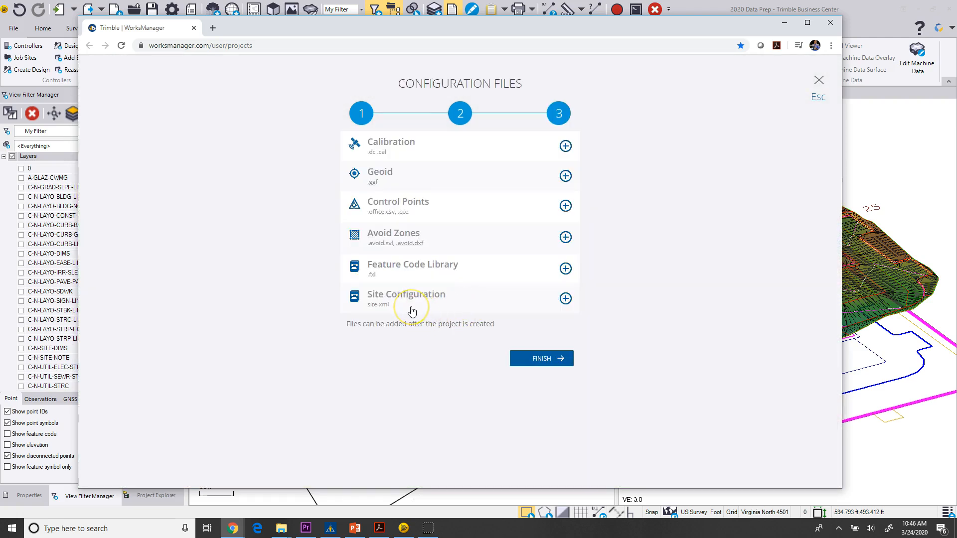
click(506, 311)
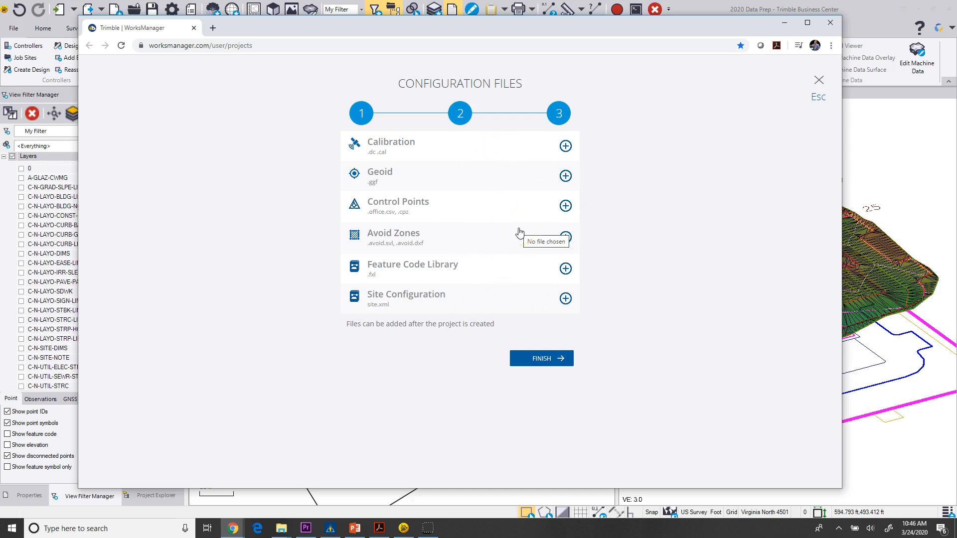
click(560, 360)
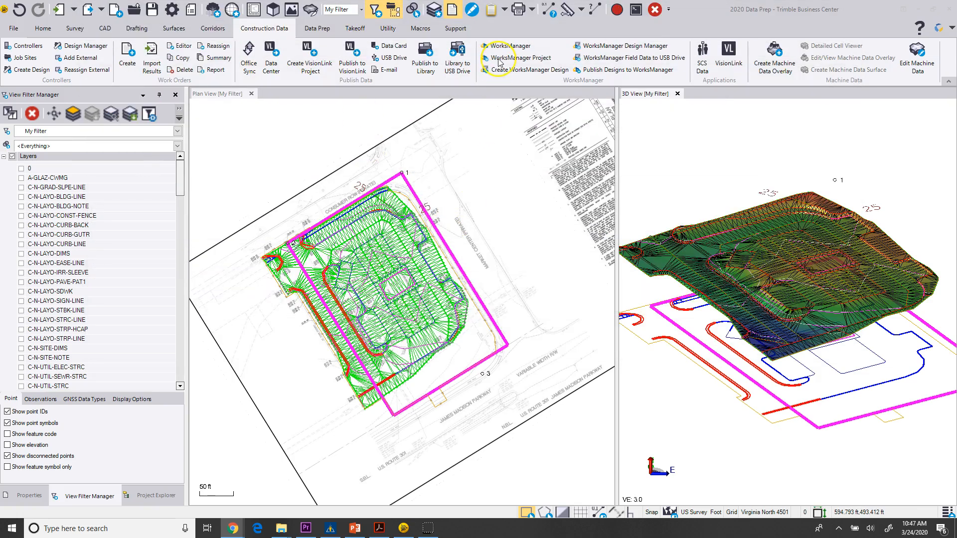
Assign the 2020 Data Prep Demo WorksManager project from the Trimble WorksManager account to the current project.
click(149, 496)
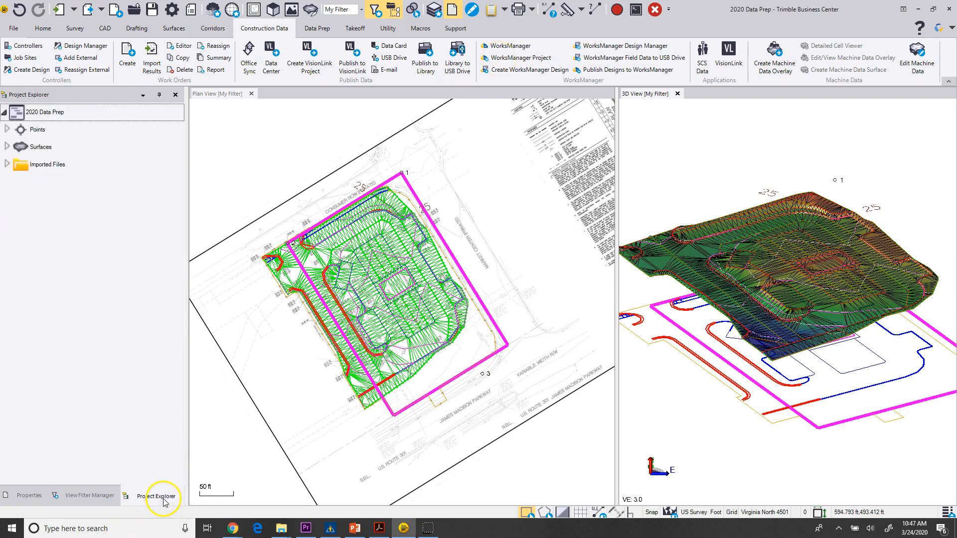
click(512, 61)
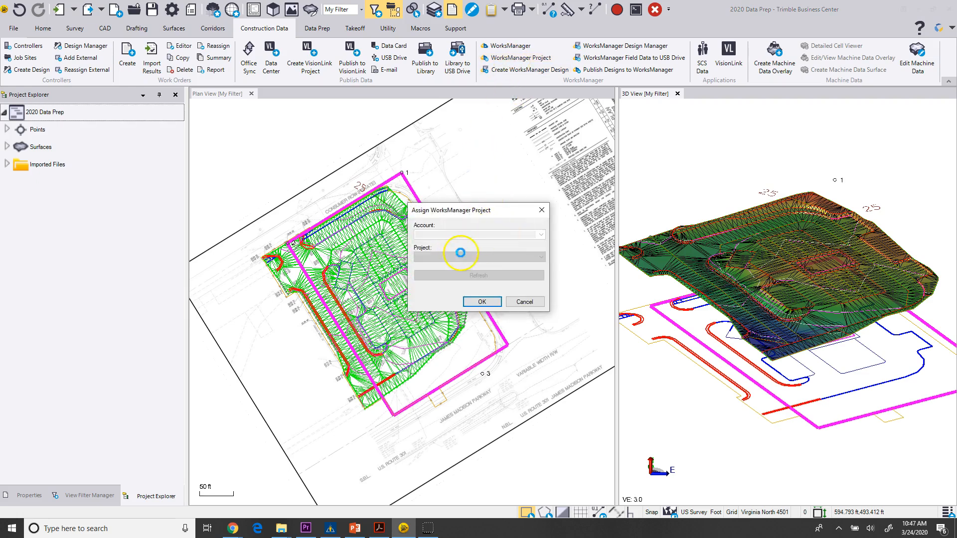
click(541, 235)
click(541, 235)
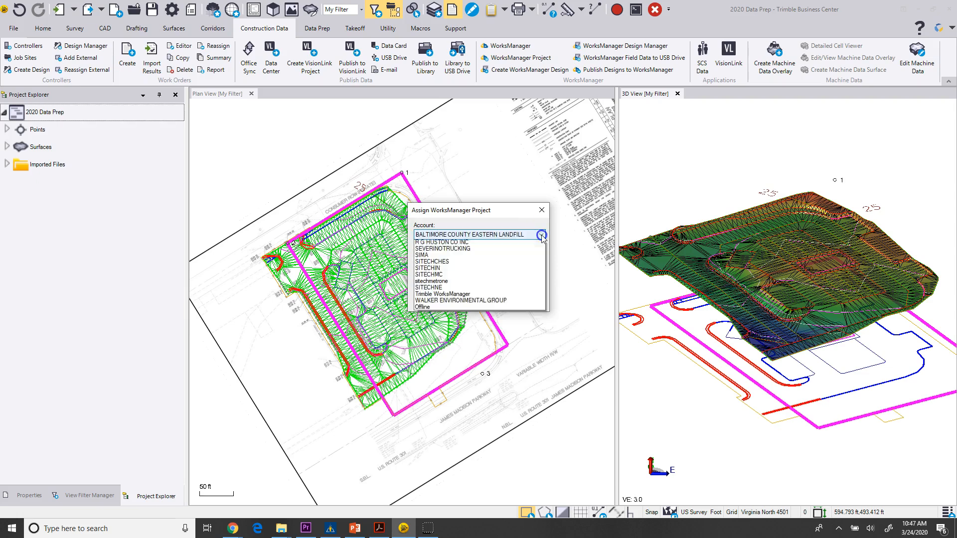
click(456, 373)
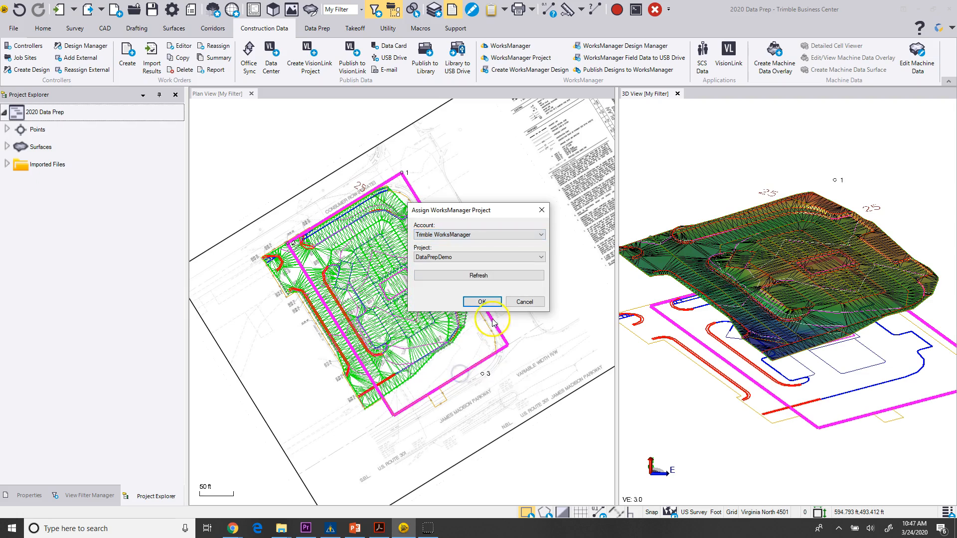
click(541, 257)
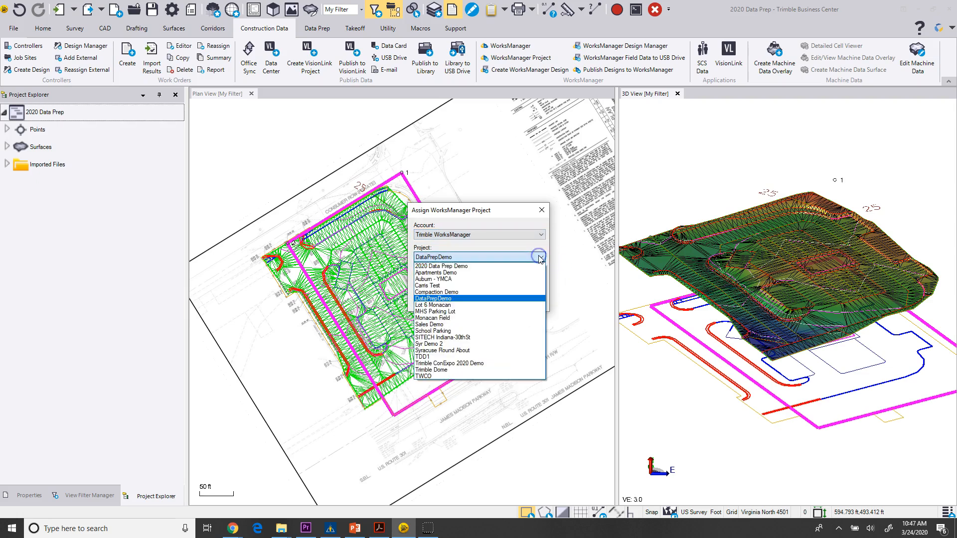
click(462, 266)
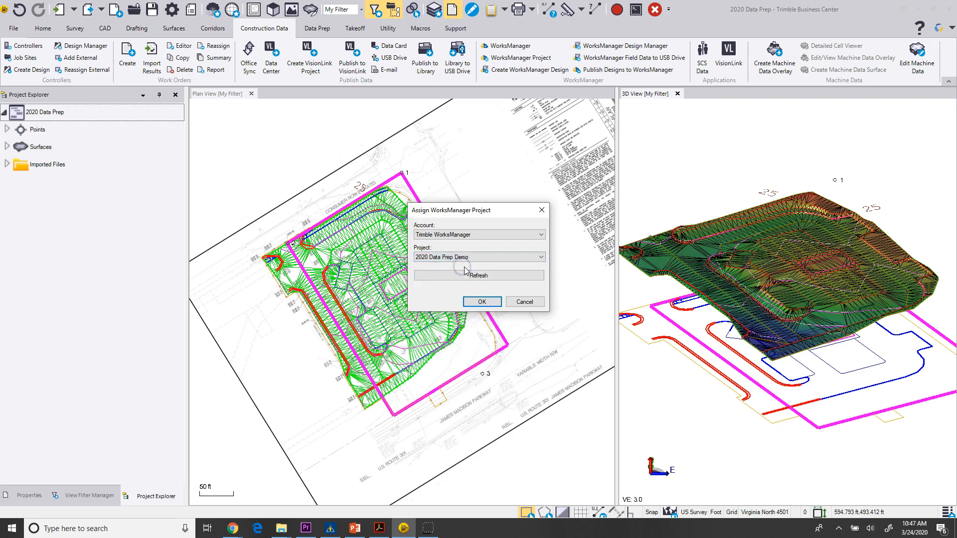
click(481, 302)
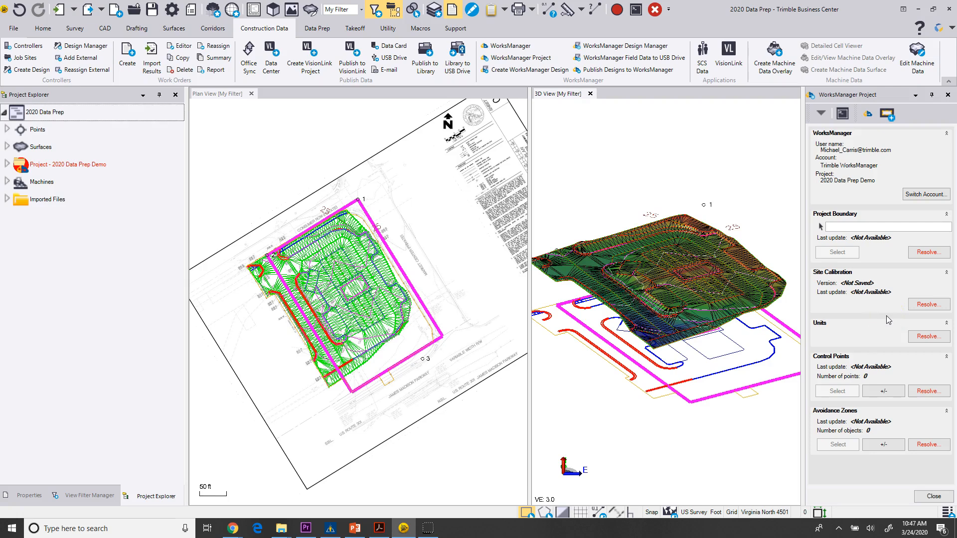
Resolve the project boundary by adopting it from WorksManager.
click(921, 254)
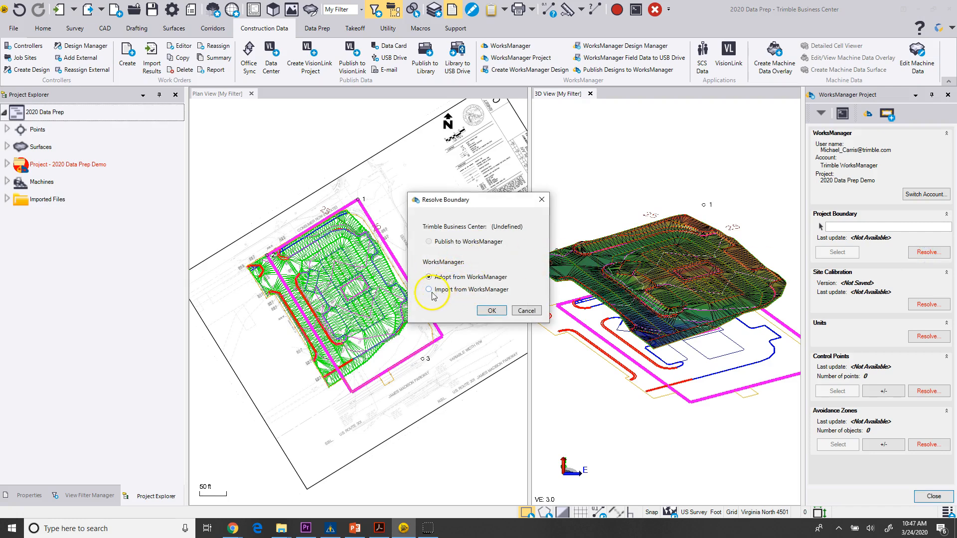
click(491, 310)
scroll(422, 295, down, 2)
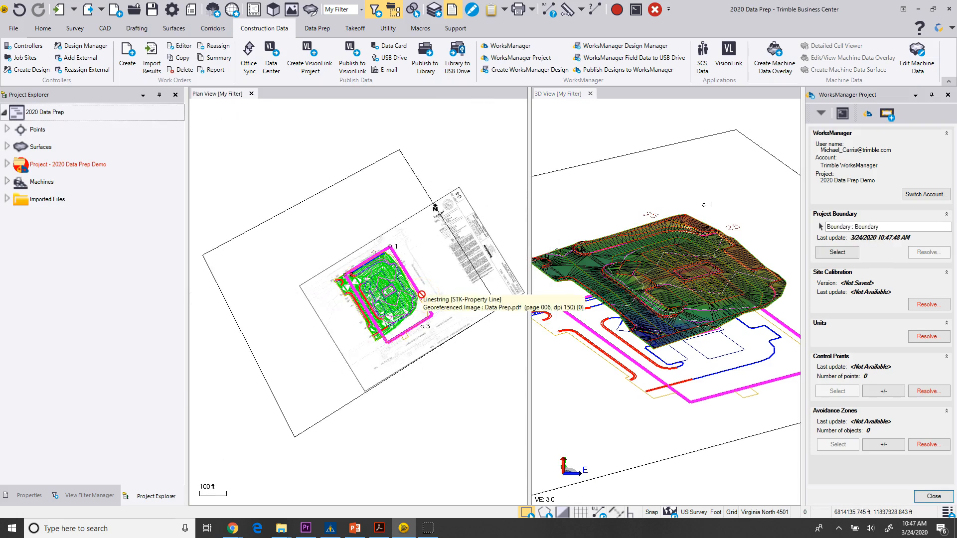
click(372, 350)
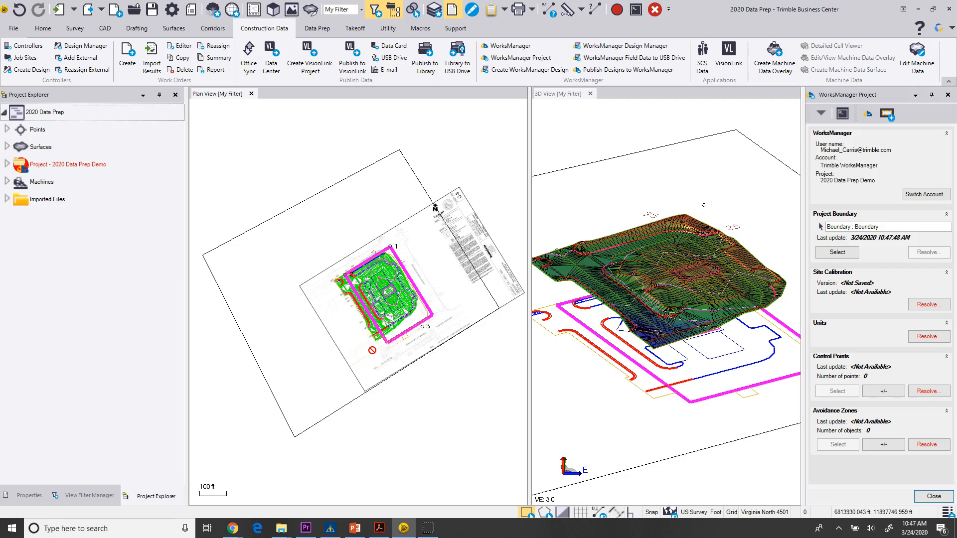
scroll(372, 350, up, 1)
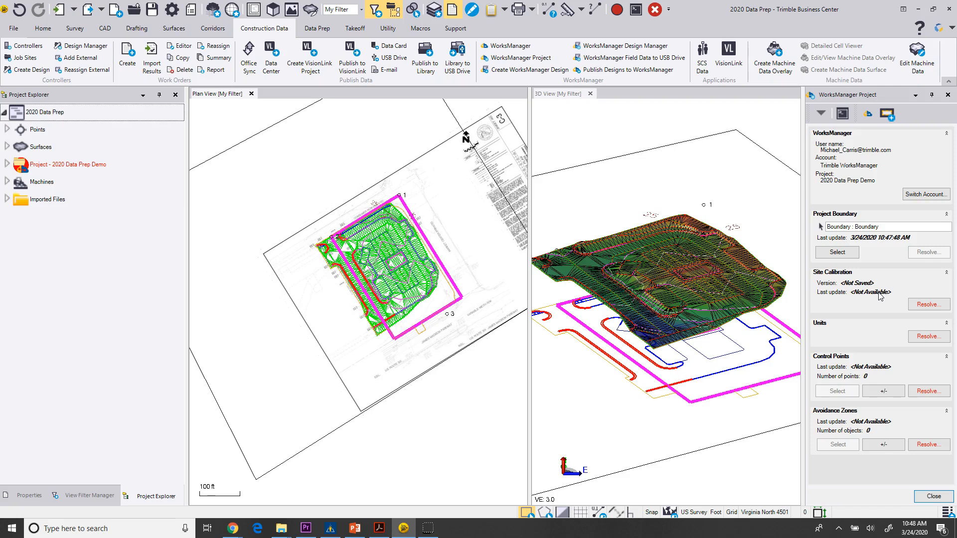
Resolve the units by publishing them to WorksManager.
click(914, 304)
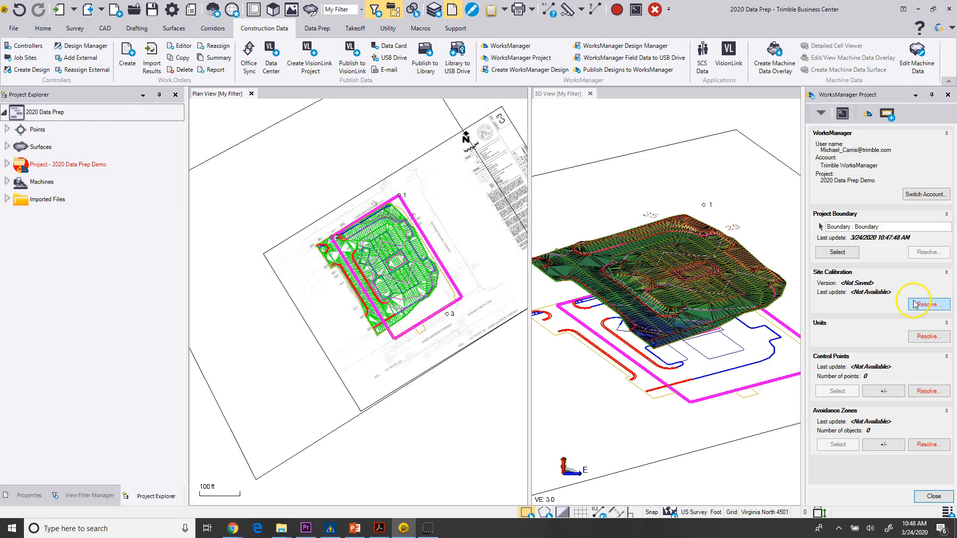
click(926, 337)
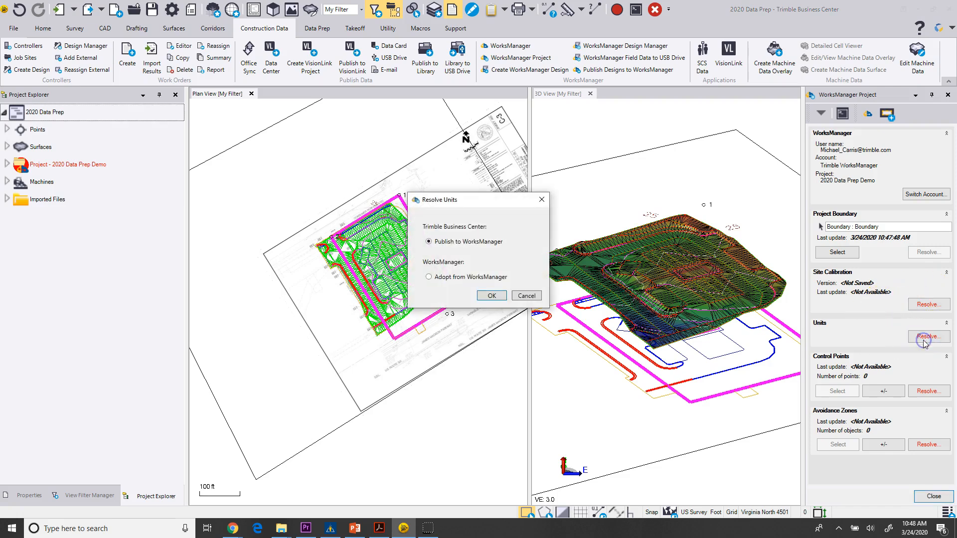
click(491, 295)
Select the three site points as control points, add them to the WorksManager project, and resolve them by publishing to WorksManager.
click(827, 373)
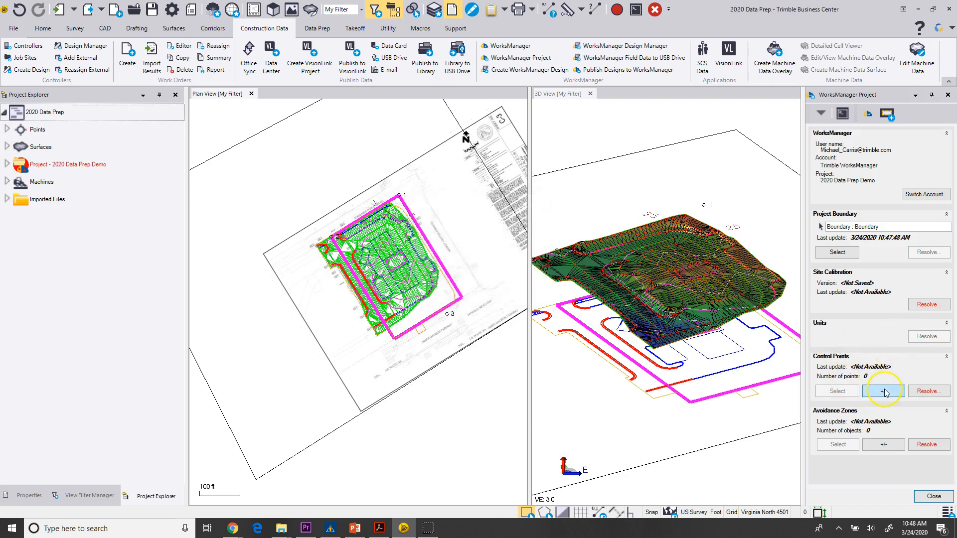
click(884, 391)
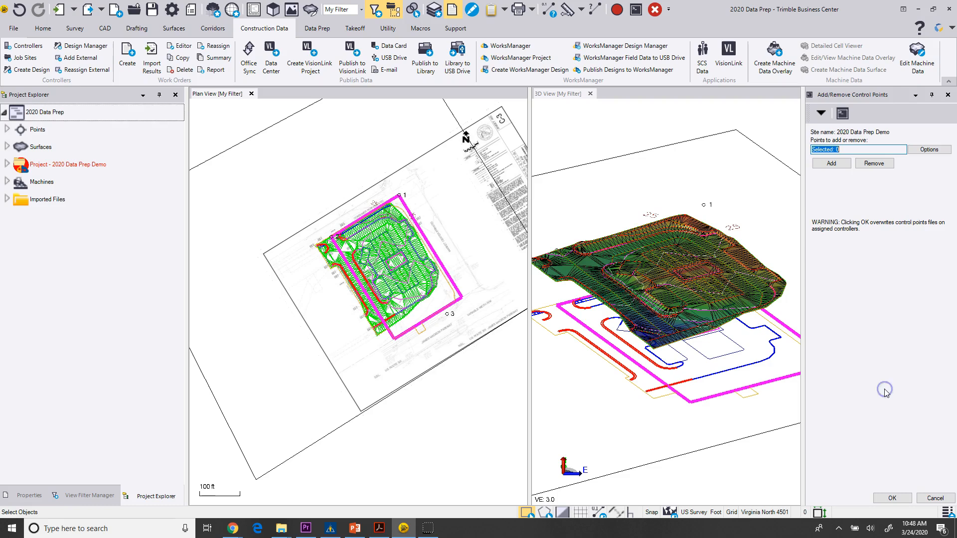
click(934, 151)
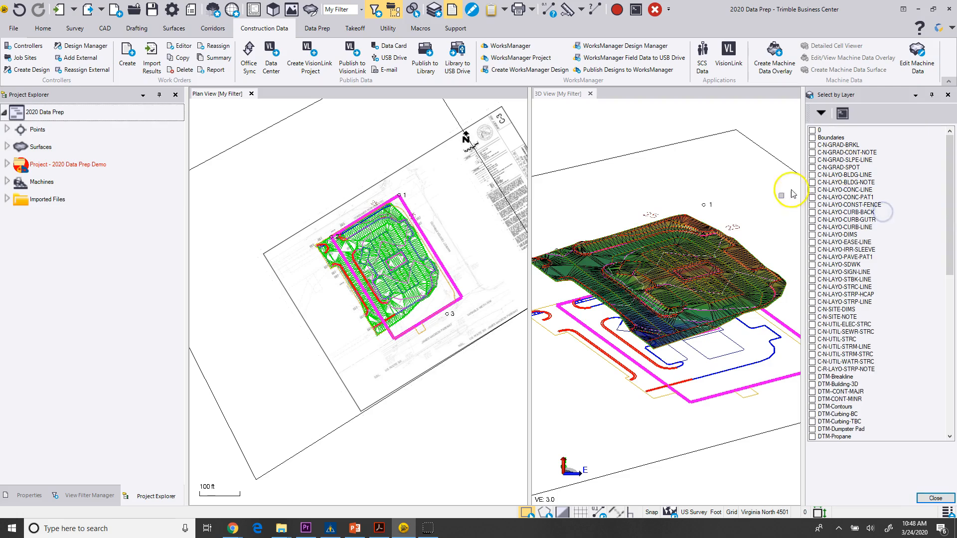
click(699, 212)
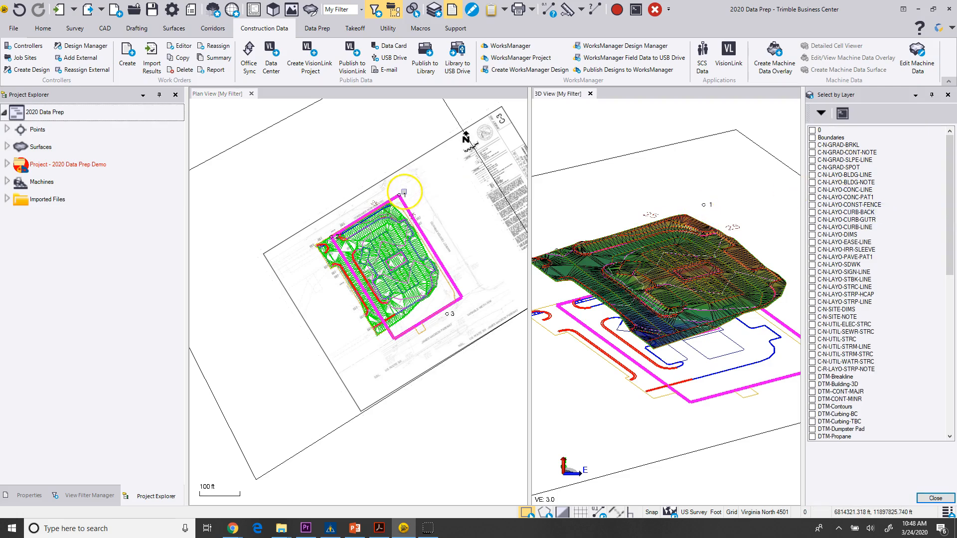
click(433, 207)
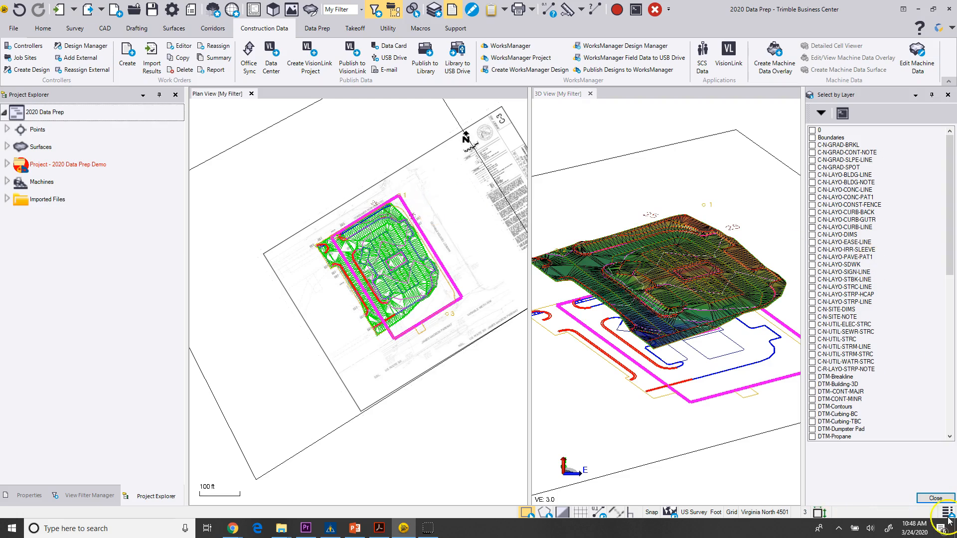
click(935, 498)
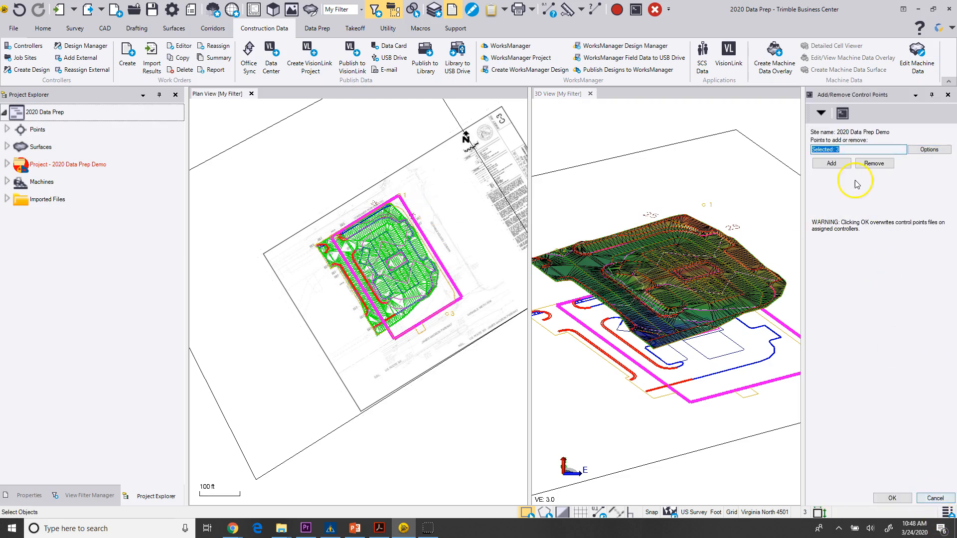
click(831, 164)
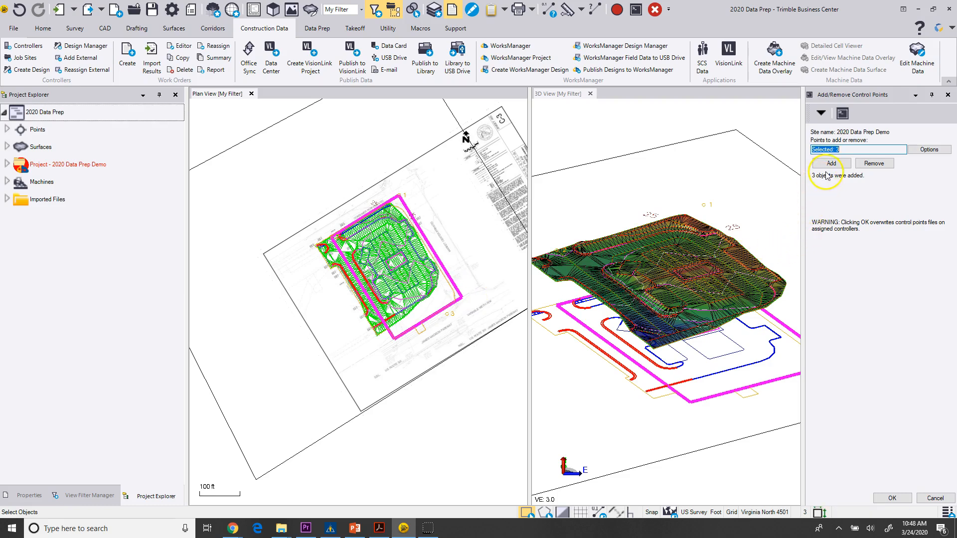
click(892, 498)
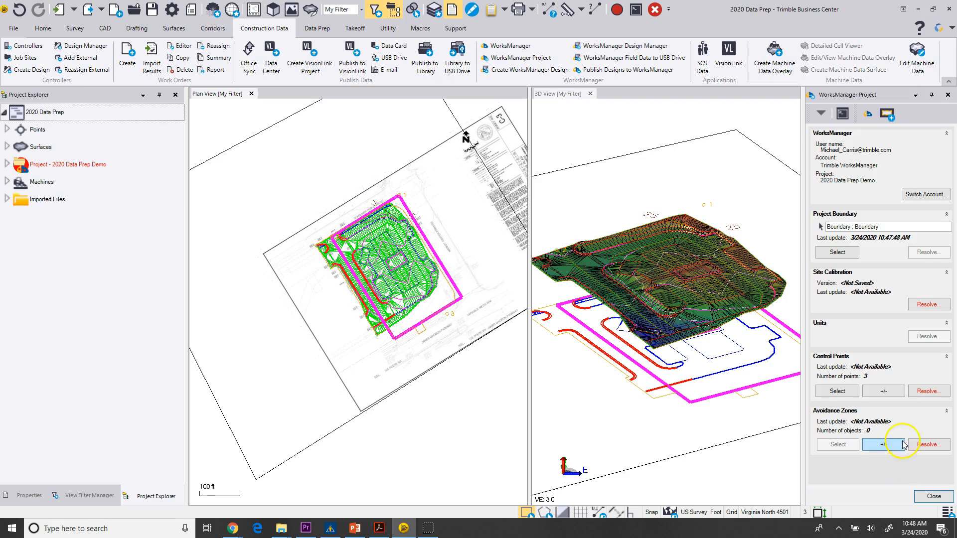
click(920, 394)
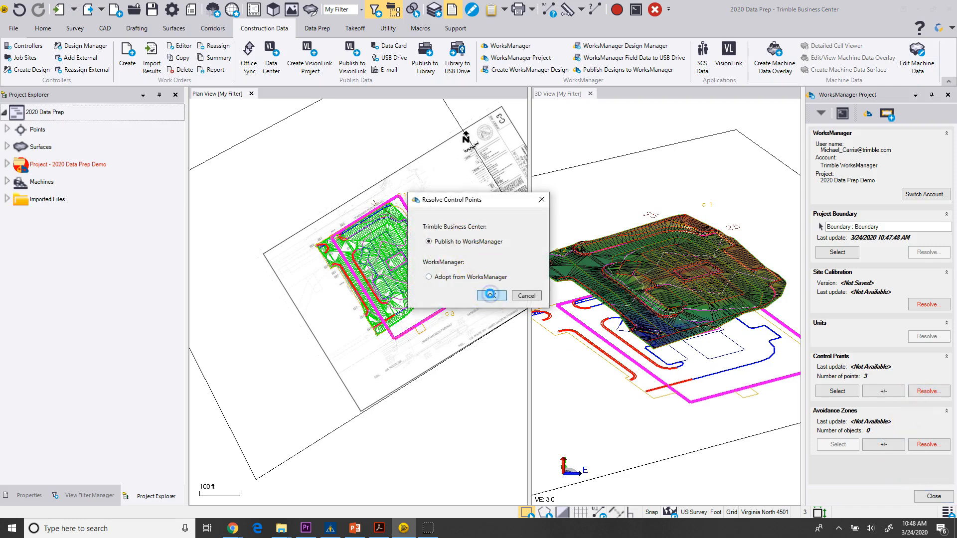
click(490, 294)
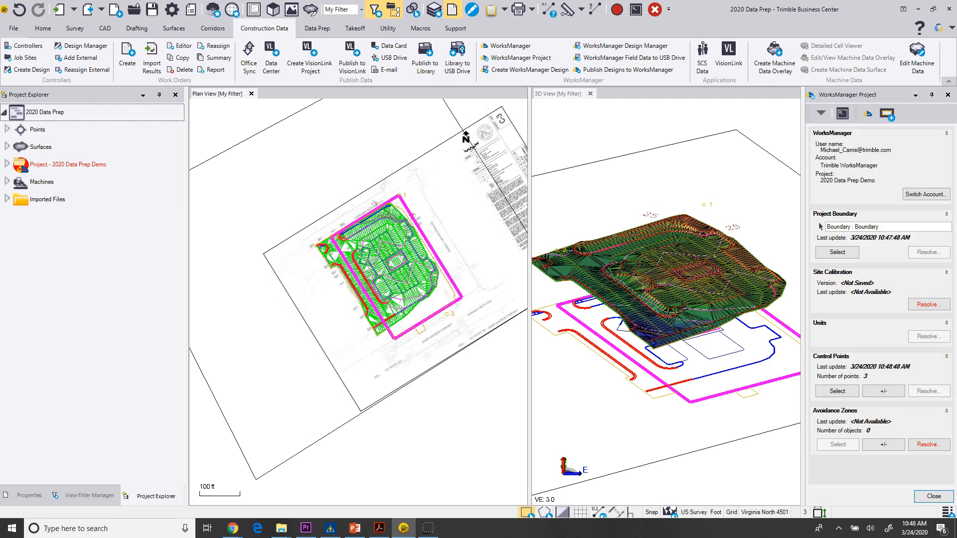
Open the local WorksManager sync folder for 2020 Data Prep Demo and review its synchronized files.
drag(956, 234, 429, 81)
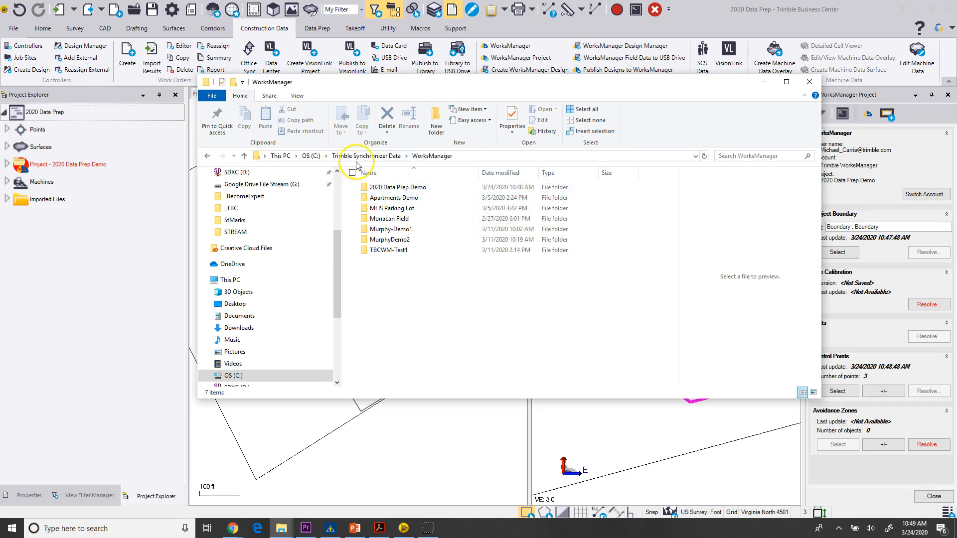
double_click(403, 189)
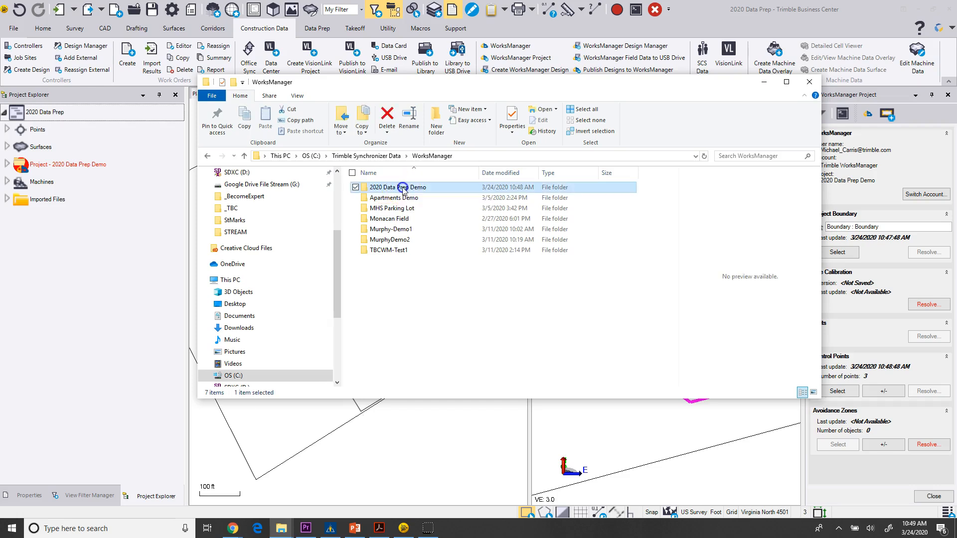
drag(479, 172, 548, 175)
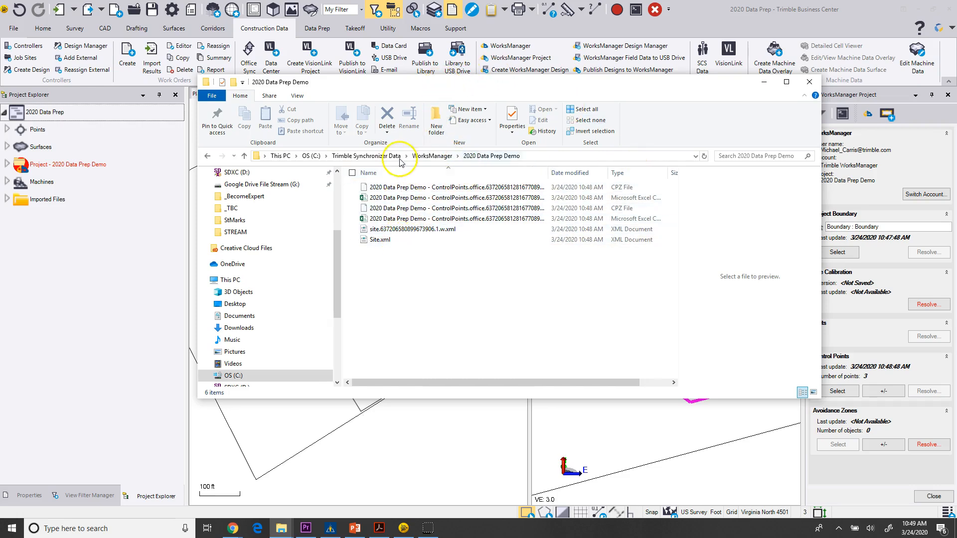
drag(407, 86, 956, 164)
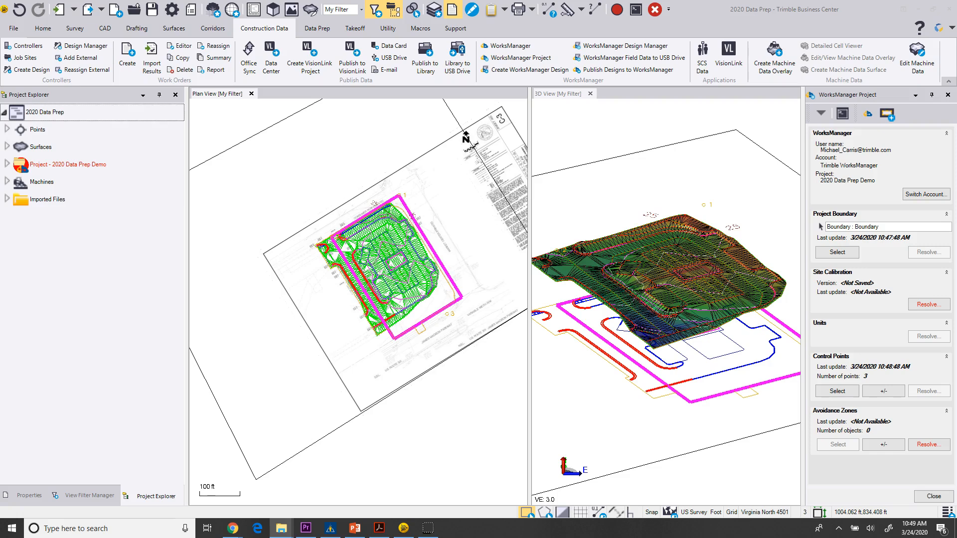
Review the 2020 Data Prep Demo project's settings, boundary, configuration files and devices in WorksManager online.
drag(455, 0, 480, 0)
drag(413, 0, 412, 10)
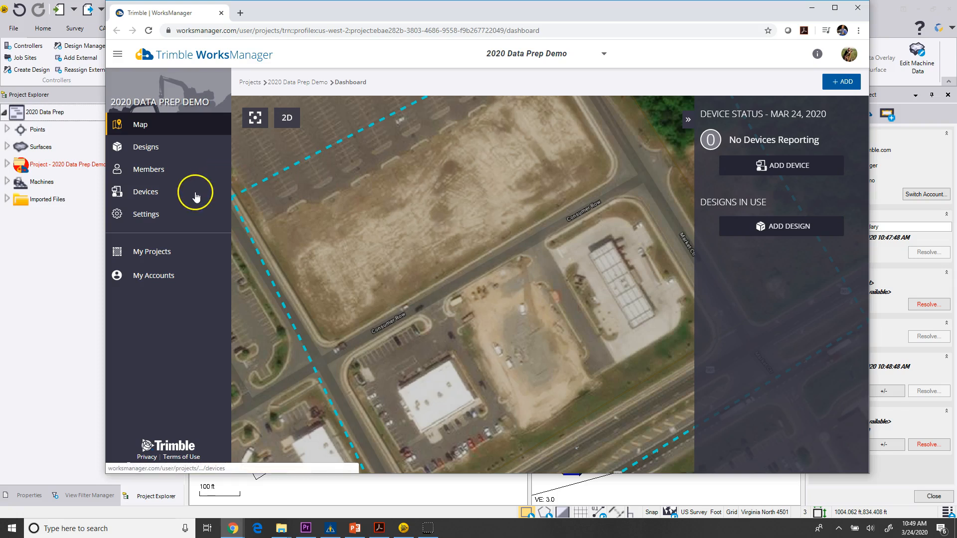
click(157, 221)
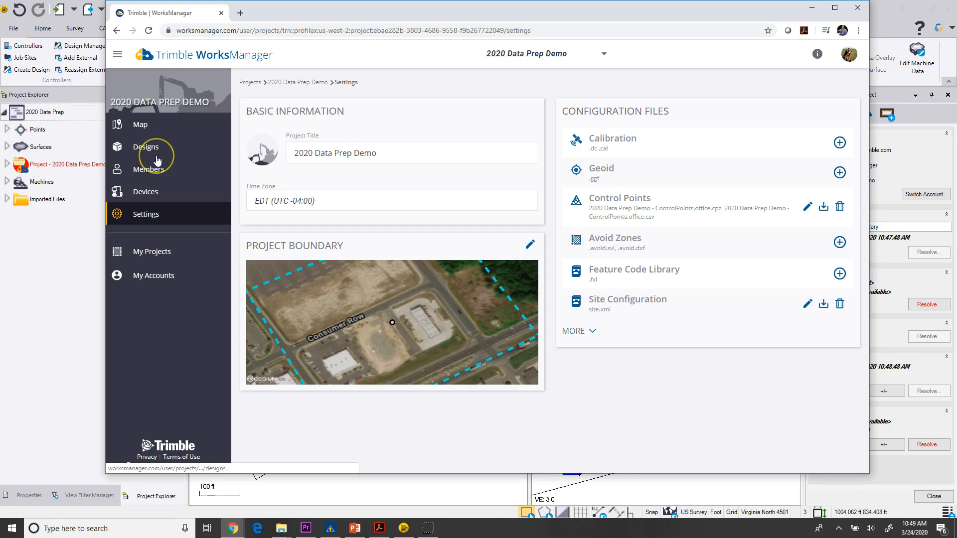
click(230, 209)
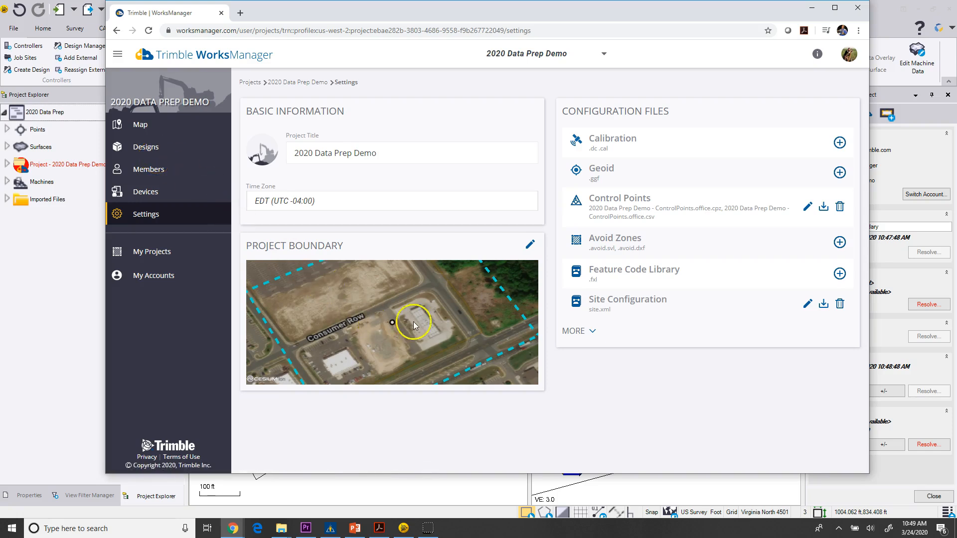
click(148, 148)
click(145, 191)
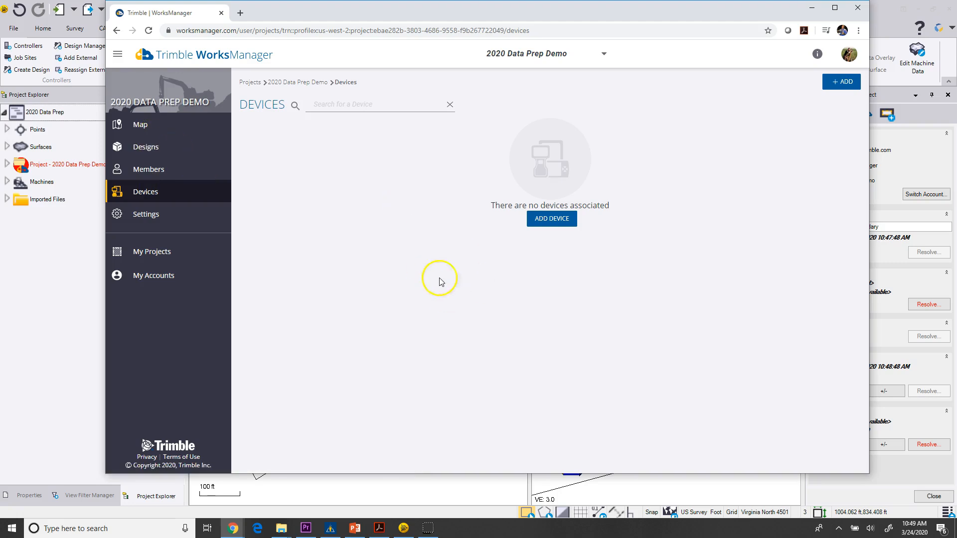
Search for the user's tablet among the account's devices and add it to the WorksManager project.
click(840, 81)
click(443, 108)
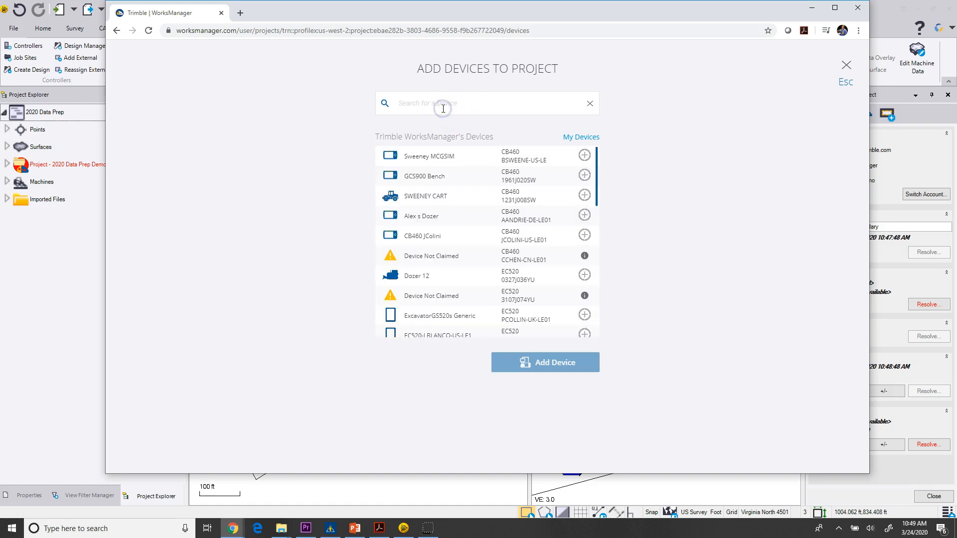
text(Carr)
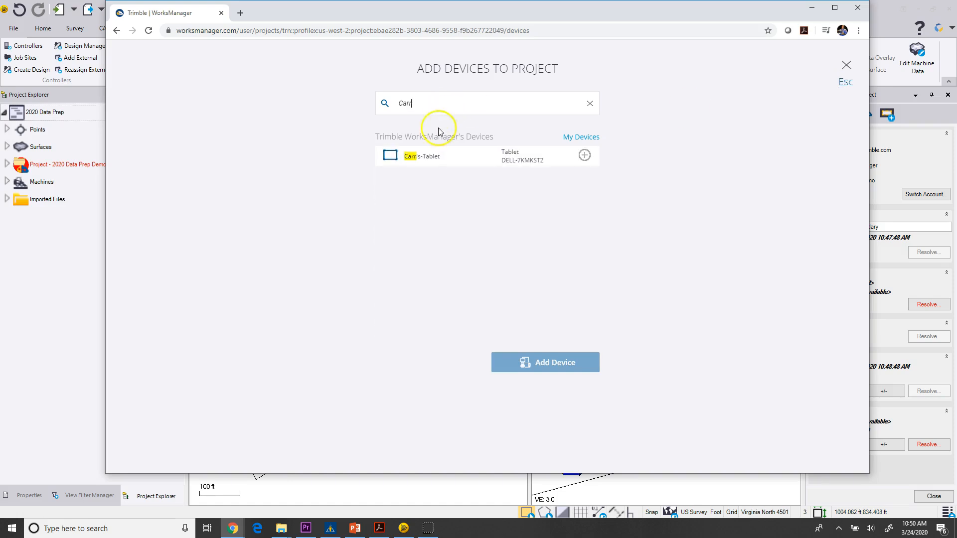
click(423, 158)
click(548, 366)
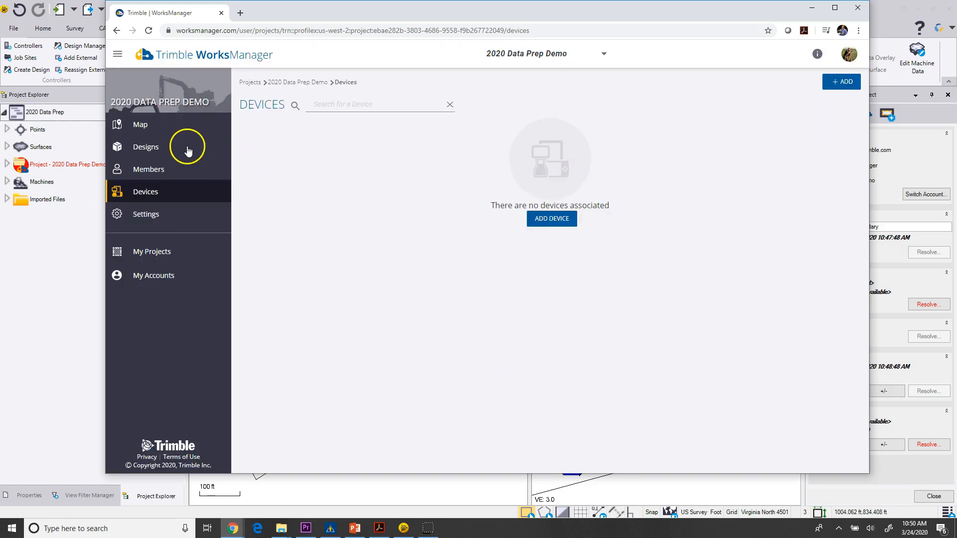
Switch to Trimble Siteworks and synchronize the 2020 Data Prep Demo project through Connected Community.
click(142, 125)
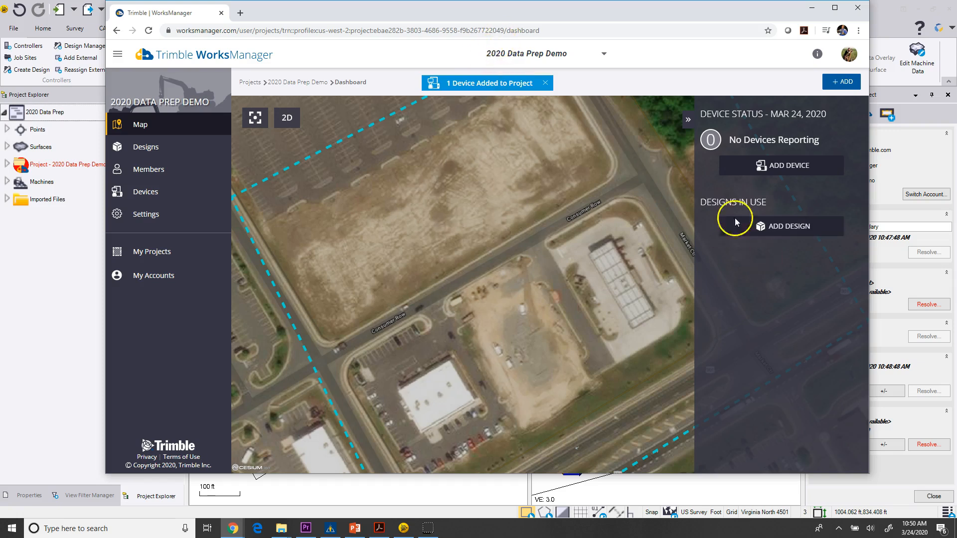
click(330, 528)
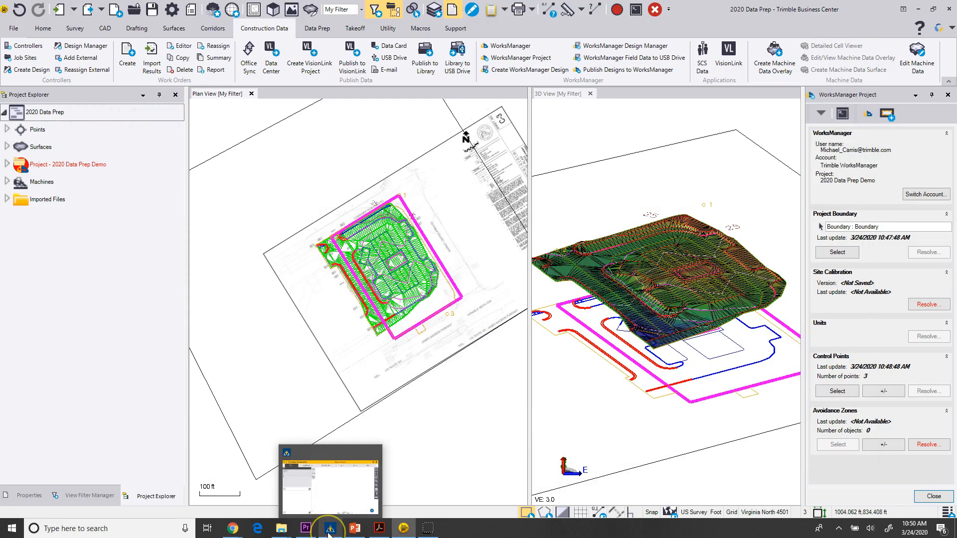
click(329, 531)
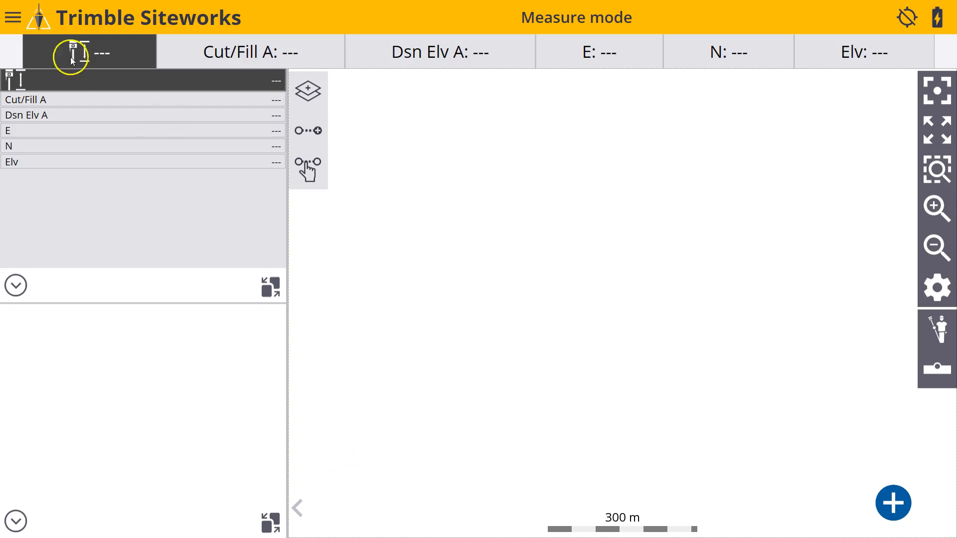
click(13, 19)
click(79, 209)
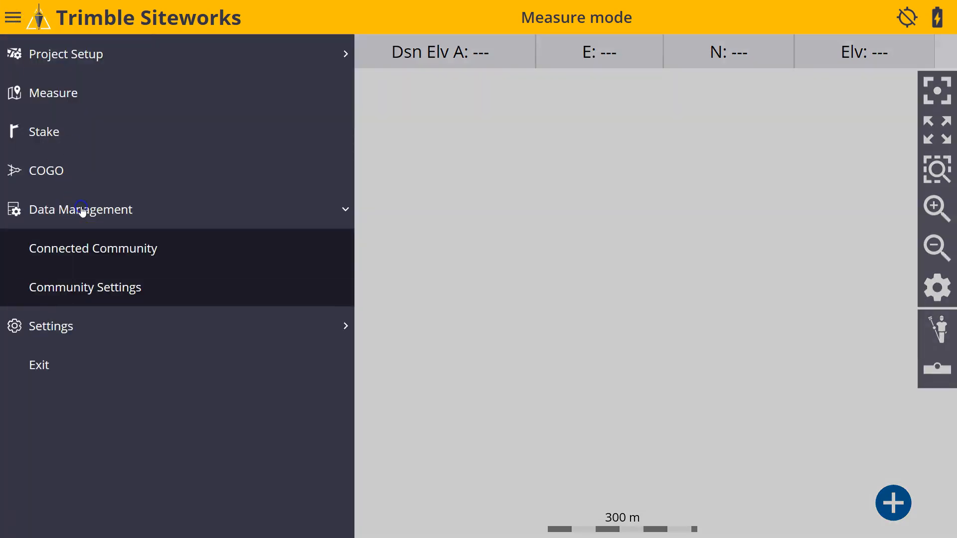
click(93, 249)
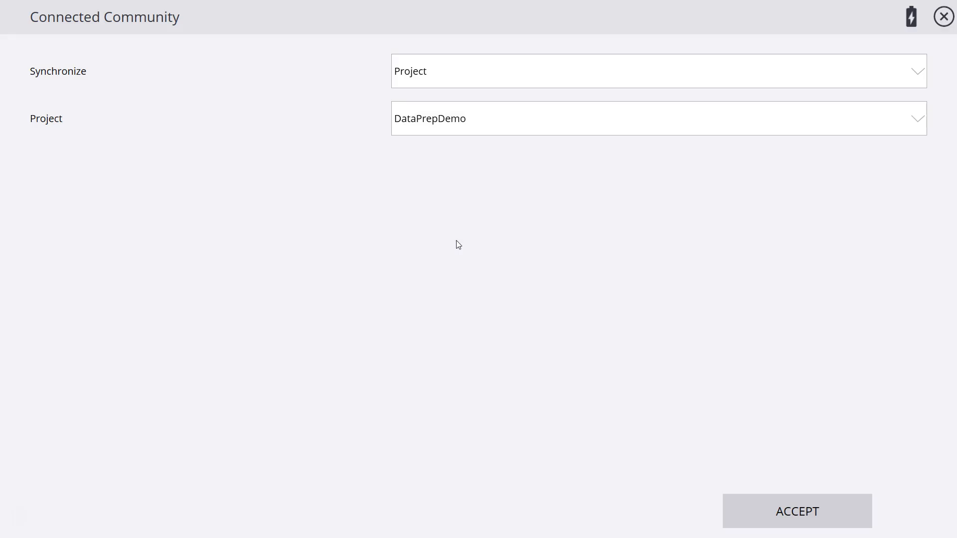
click(626, 124)
drag(918, 299, 907, 200)
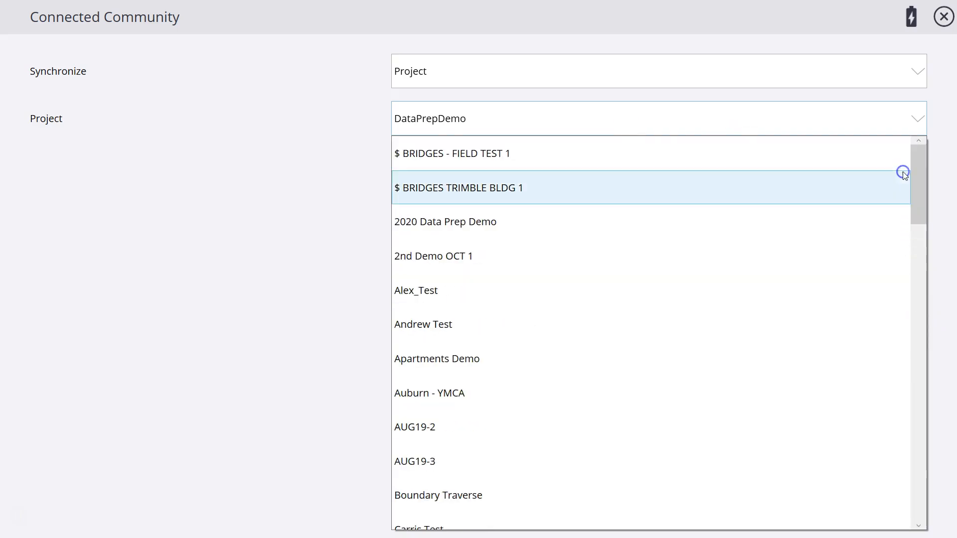
click(464, 227)
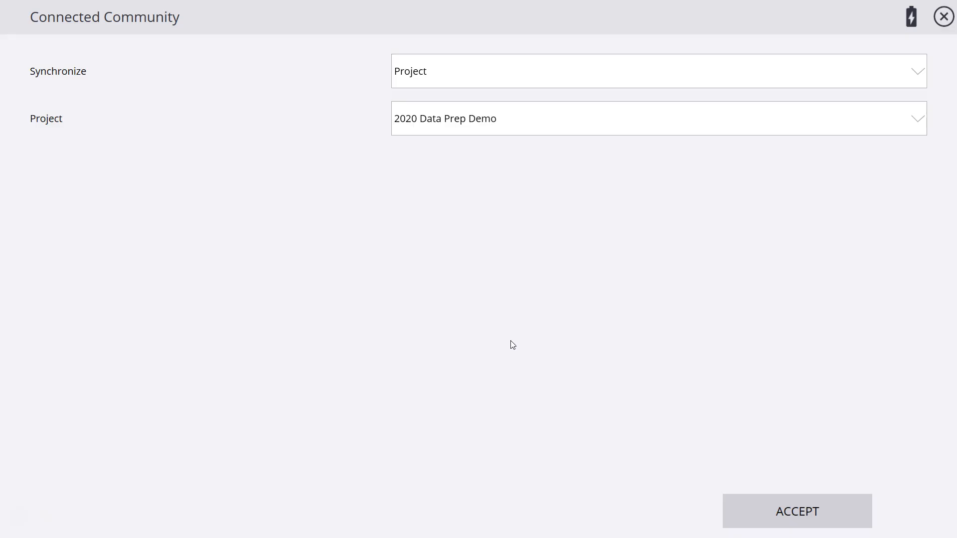
click(788, 518)
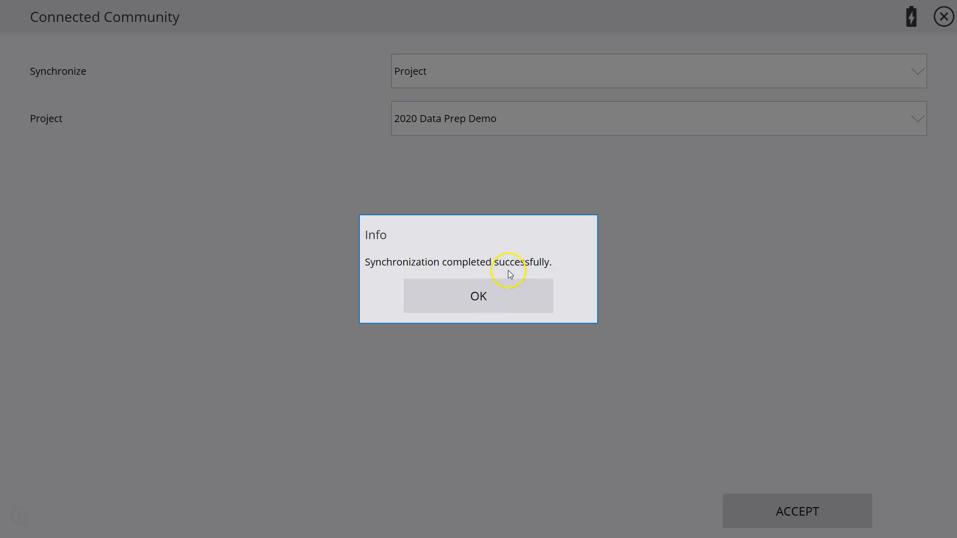
click(487, 294)
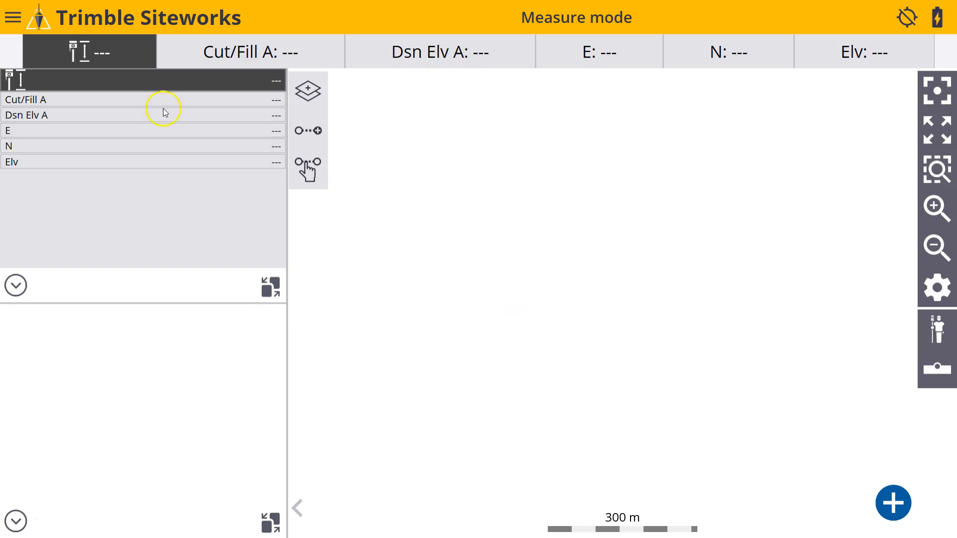
Choose the 2020 Data Prep Demo project to open through project setup on the Siteworks tablet.
click(14, 18)
click(36, 50)
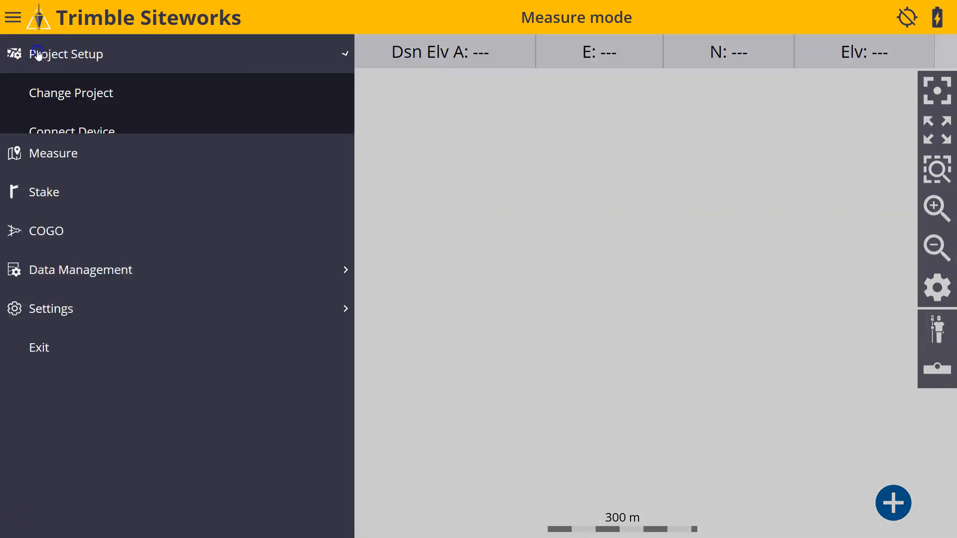
click(60, 92)
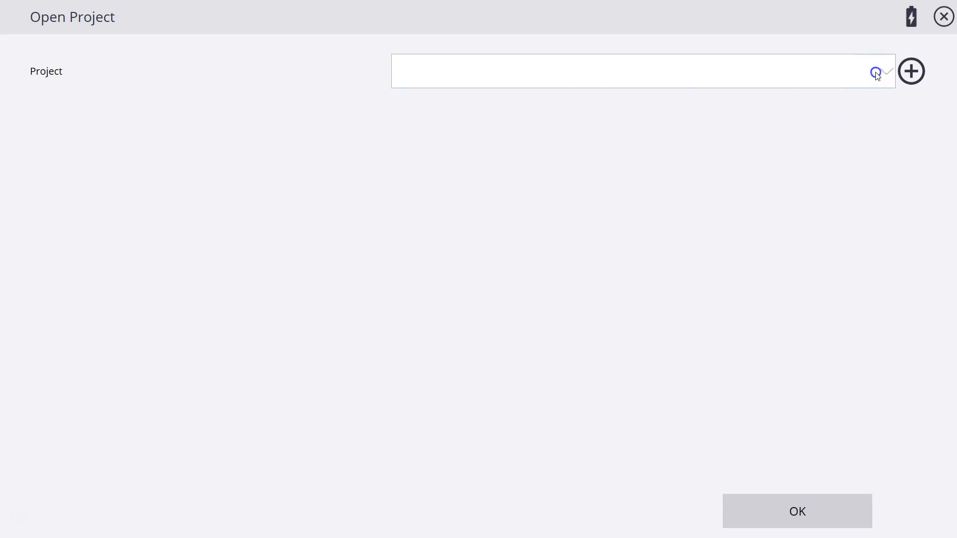
click(876, 70)
click(513, 103)
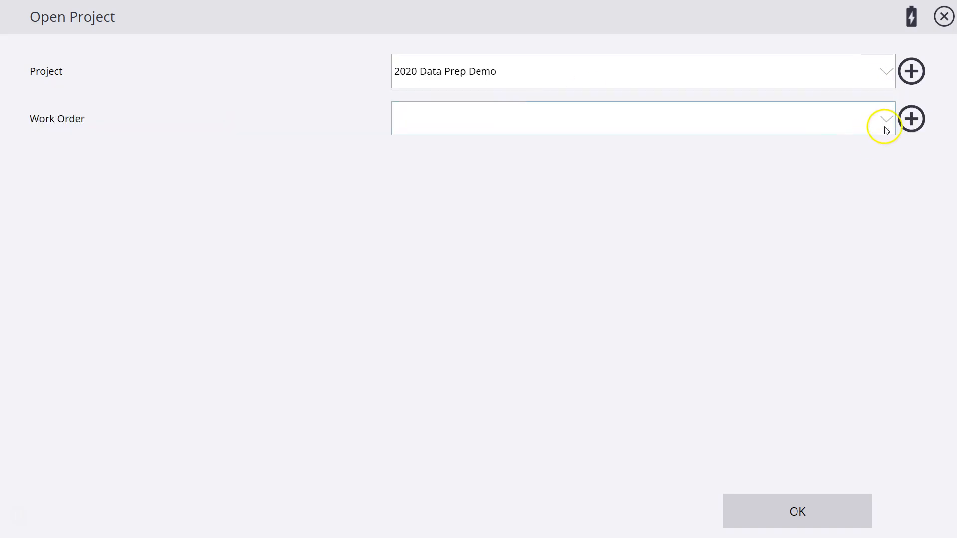
Create a work order named SiteCal with instructions 'Set up Base and Control Calibration' and accept the project.
click(911, 118)
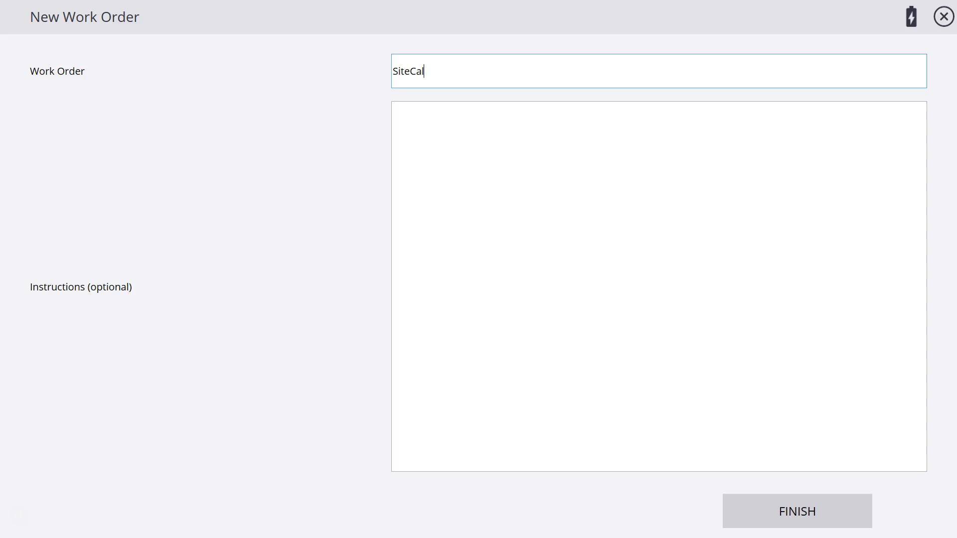
key(Tab)
text(Set up)
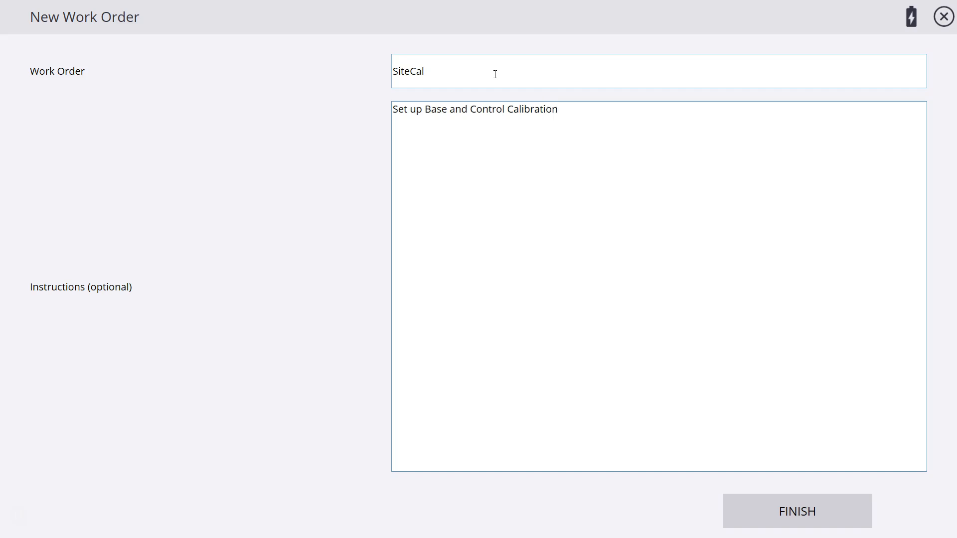
click(794, 510)
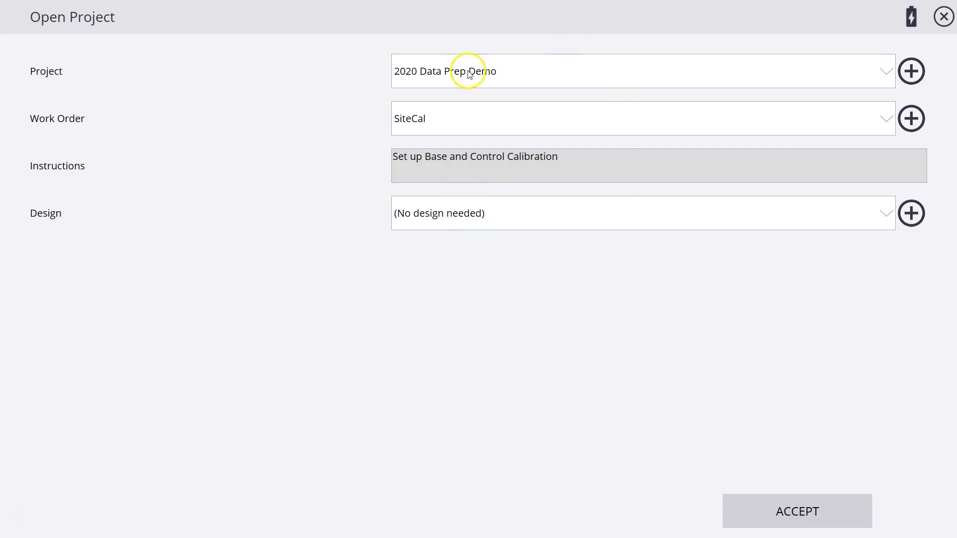
click(788, 518)
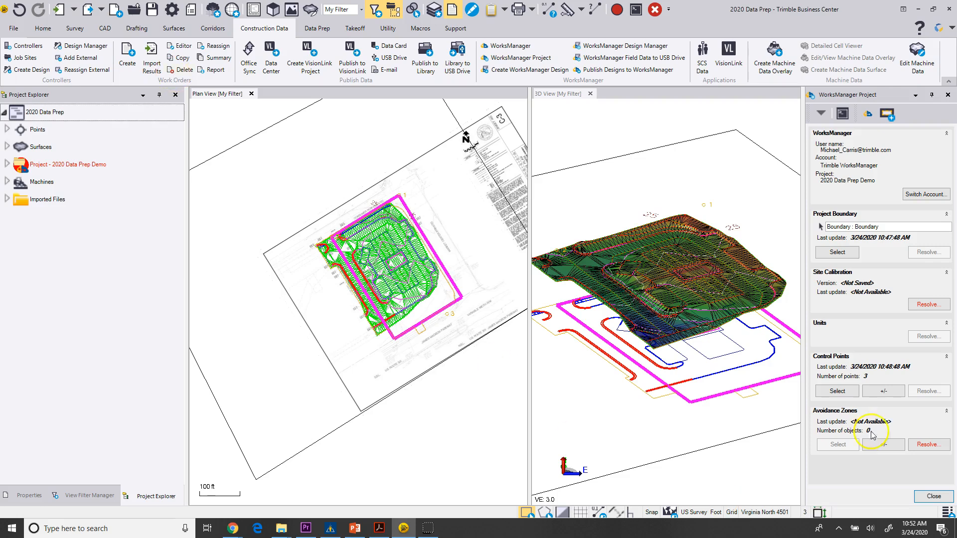
Resolve the site calibration by publishing it to WorksManager.
click(927, 305)
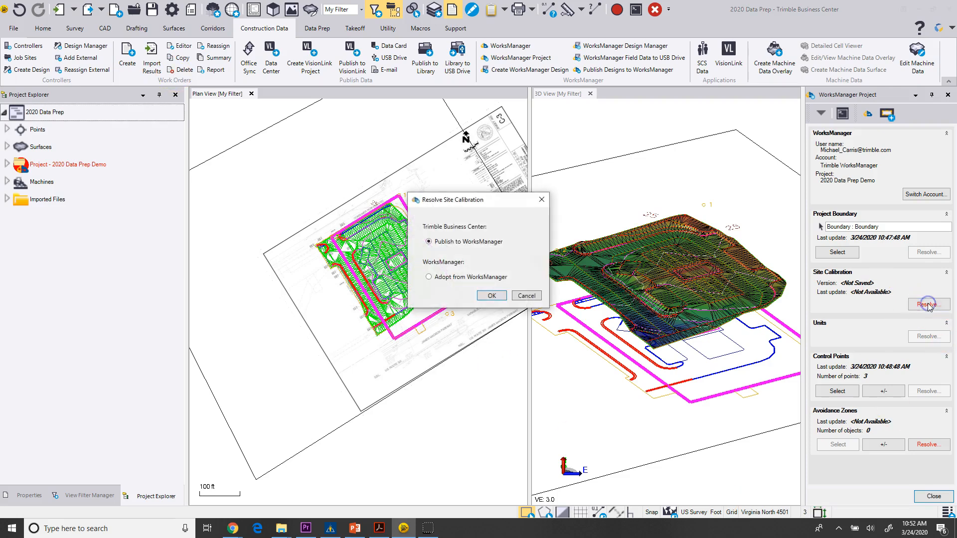
click(490, 296)
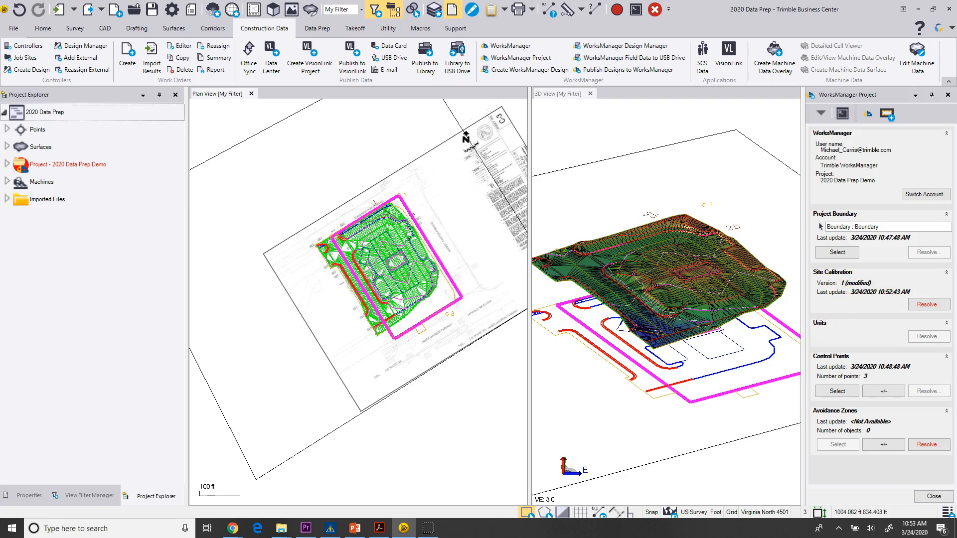
Check the calibration file in the WorksManager project settings online.
mouse_move(441, 0)
mouse_down()
mouse_move(475, 0)
mouse_move(452, 0)
mouse_move(458, 6)
mouse_up()
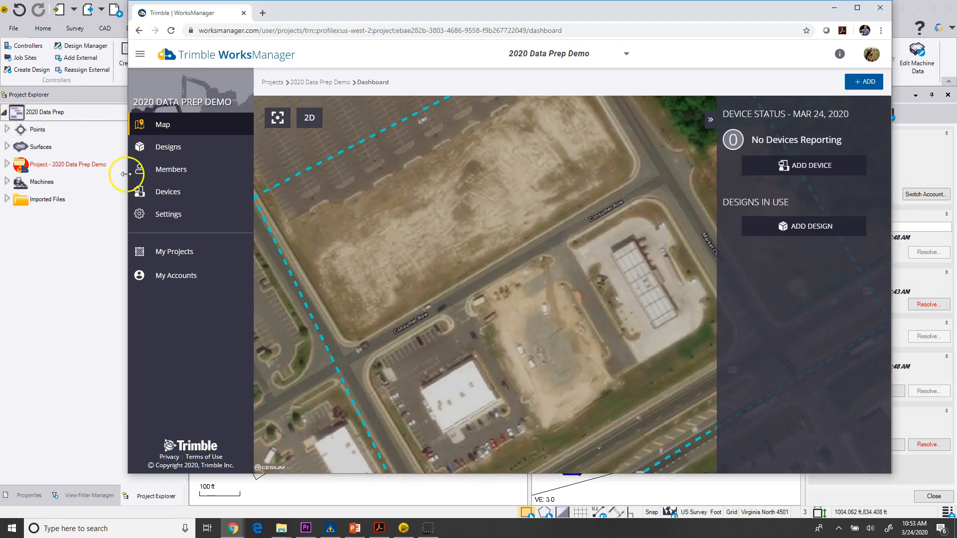
click(165, 215)
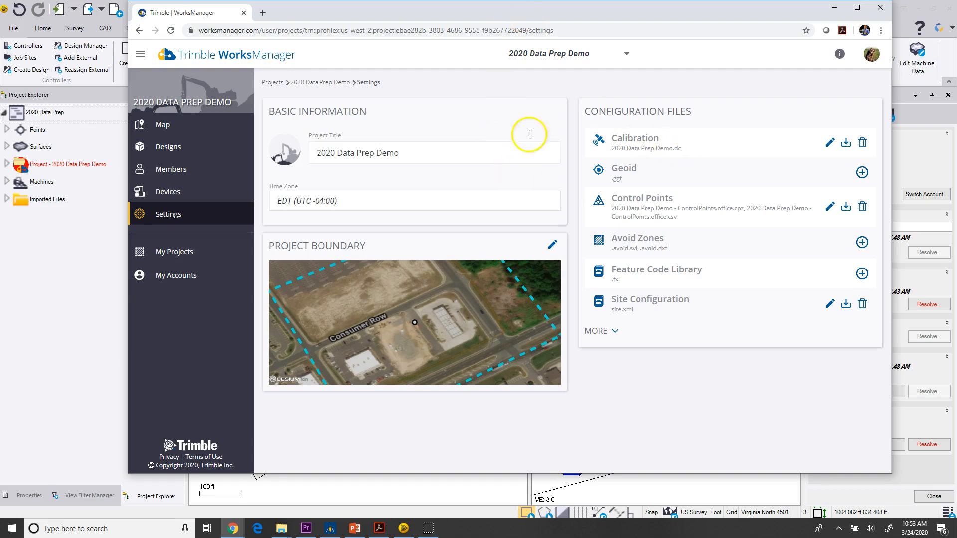
drag(456, 10, 455, 0)
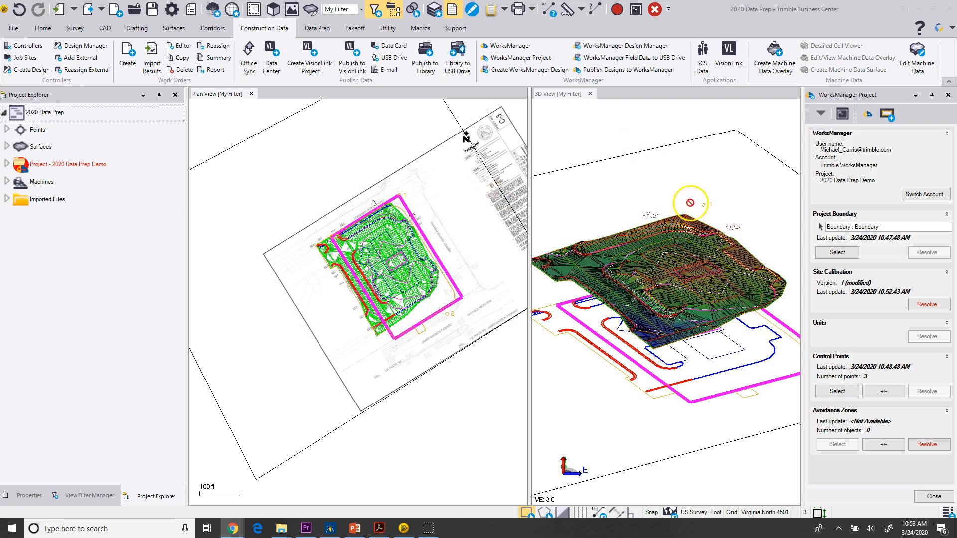
Create a new WorksManager design named Finished Ground.
click(932, 497)
scroll(445, 324, up, 2)
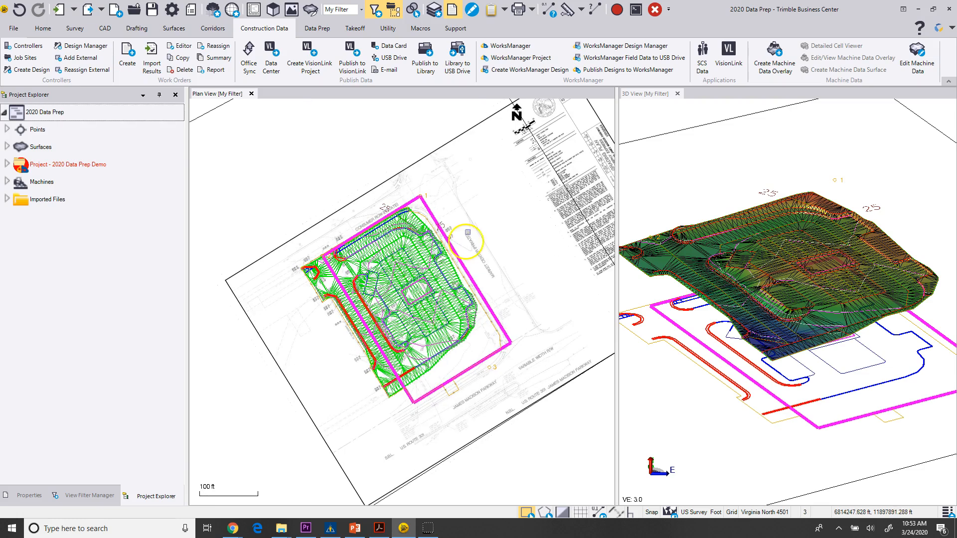
click(509, 71)
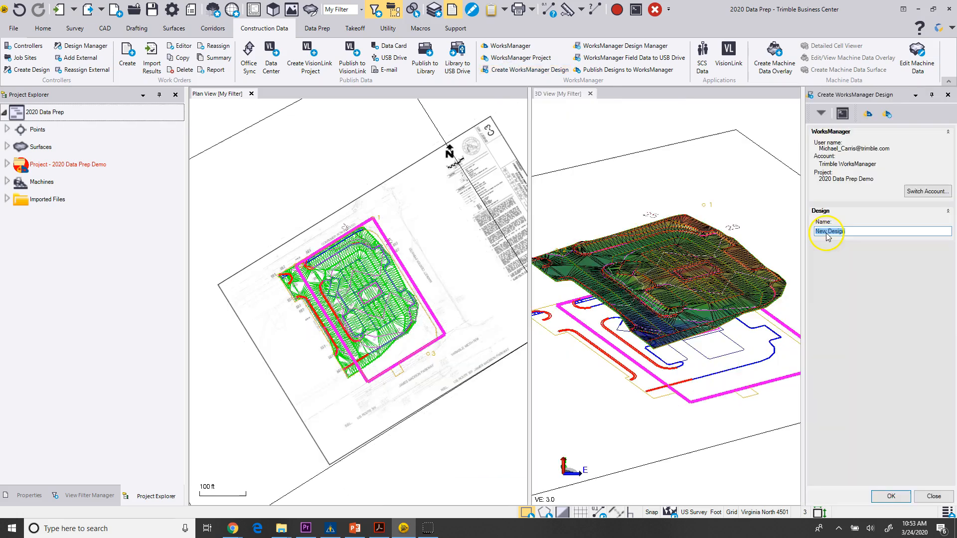
drag(846, 232, 762, 230)
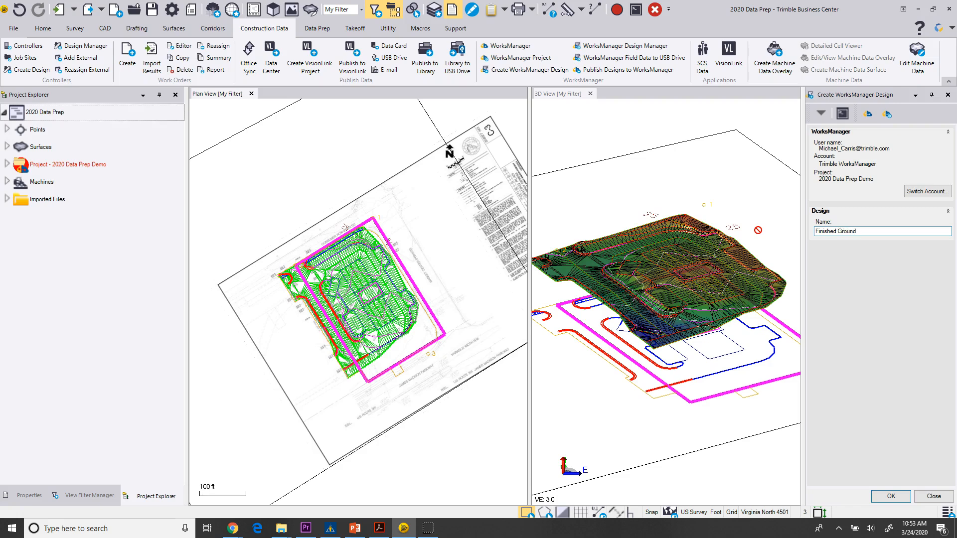
click(891, 496)
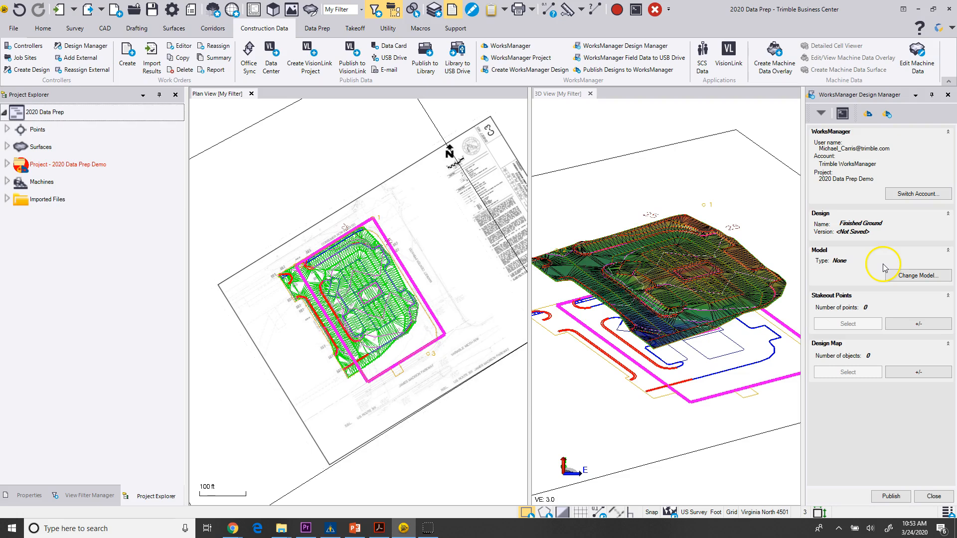
Set the design's model type to Surface using the Finished Ground surface.
click(902, 277)
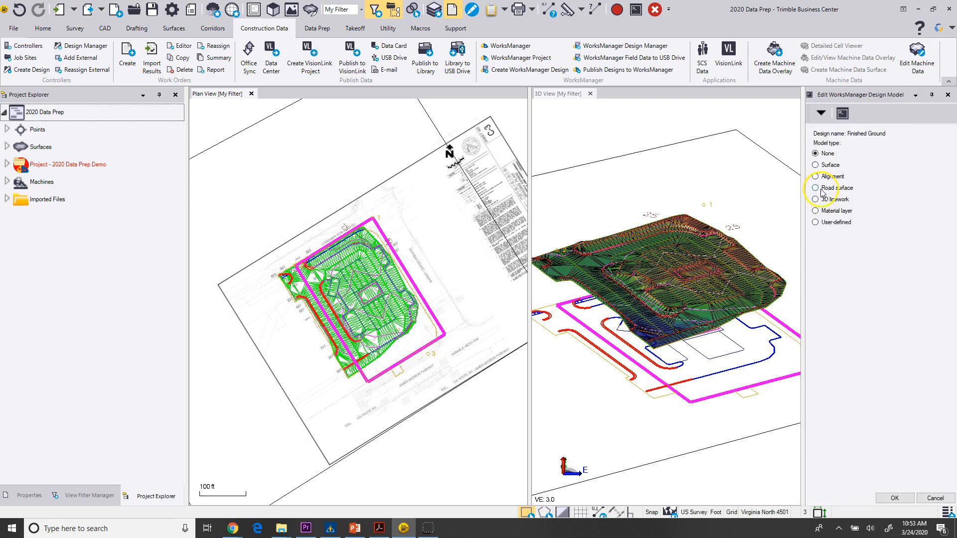
click(816, 165)
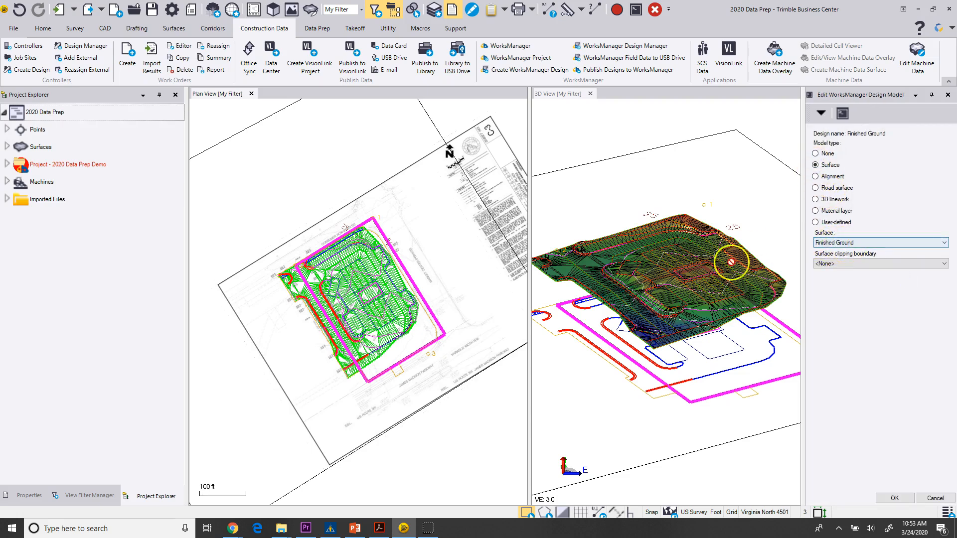
click(895, 499)
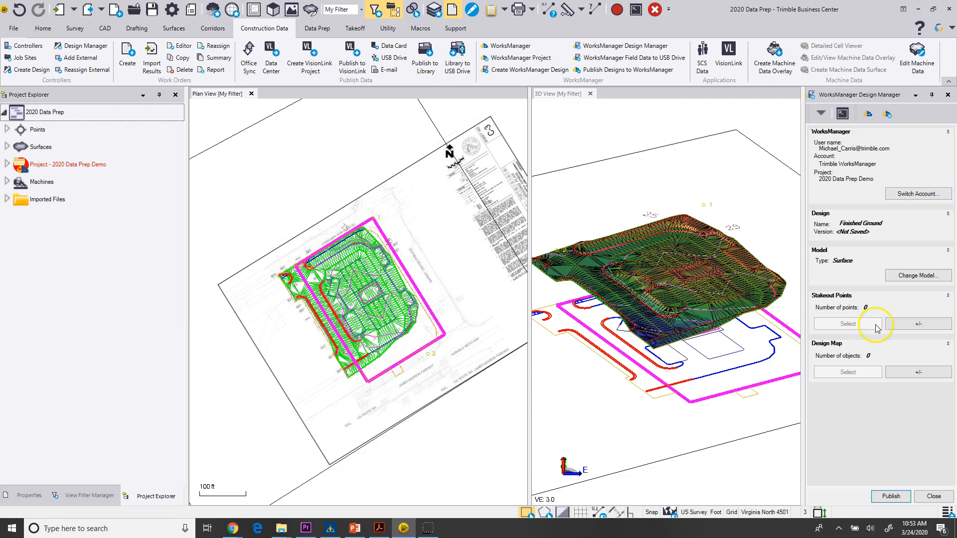
Open the design map's add/remove objects and hide the Contours, DTM and Surface layers, leaving StakeOut visible.
click(918, 372)
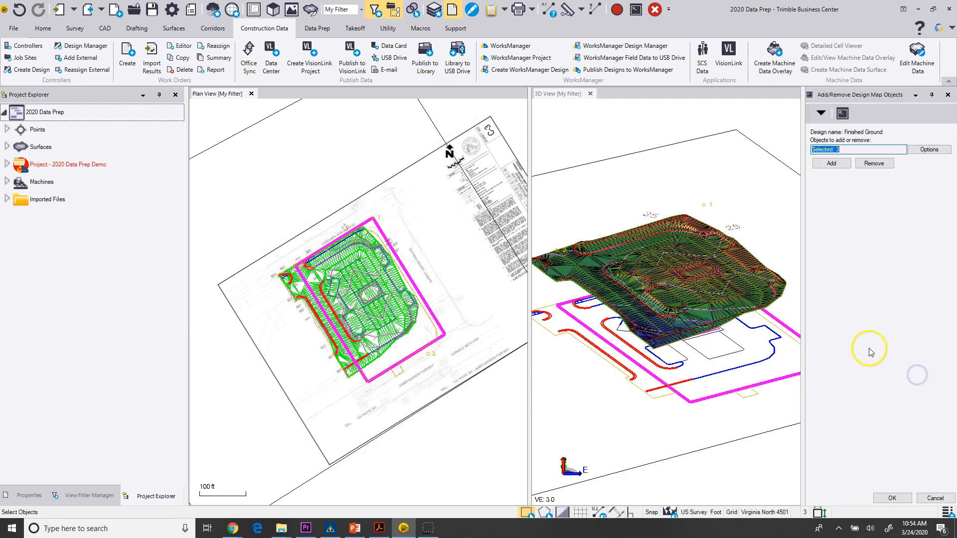
click(90, 495)
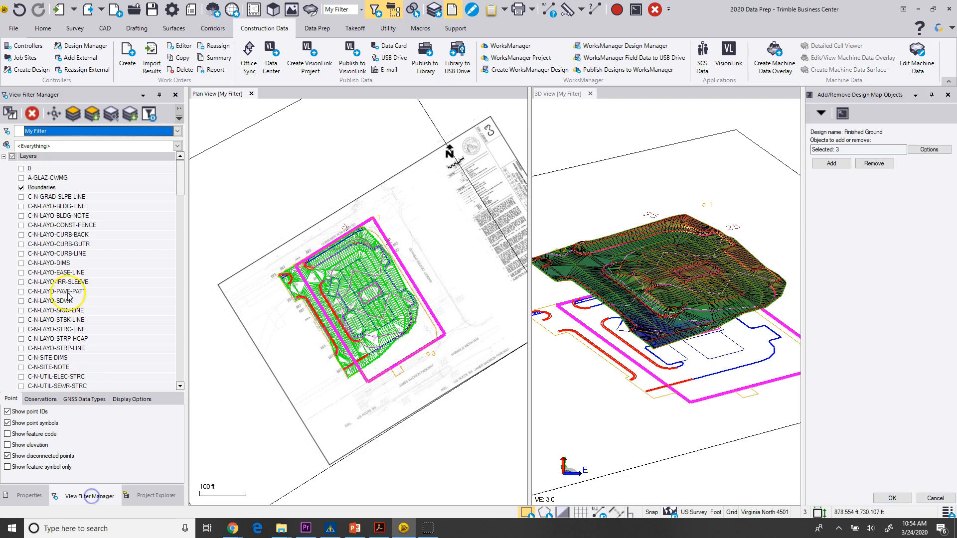
click(4, 156)
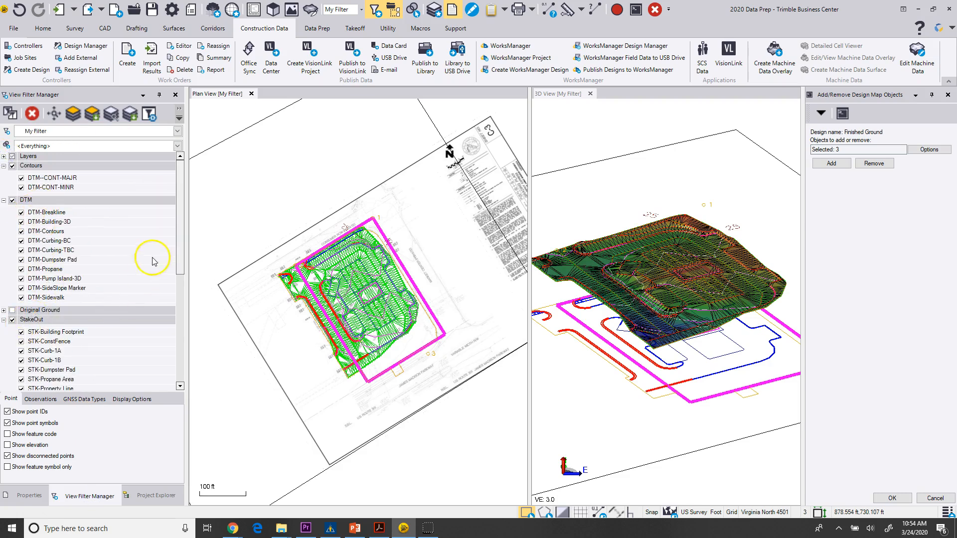
drag(179, 239, 177, 294)
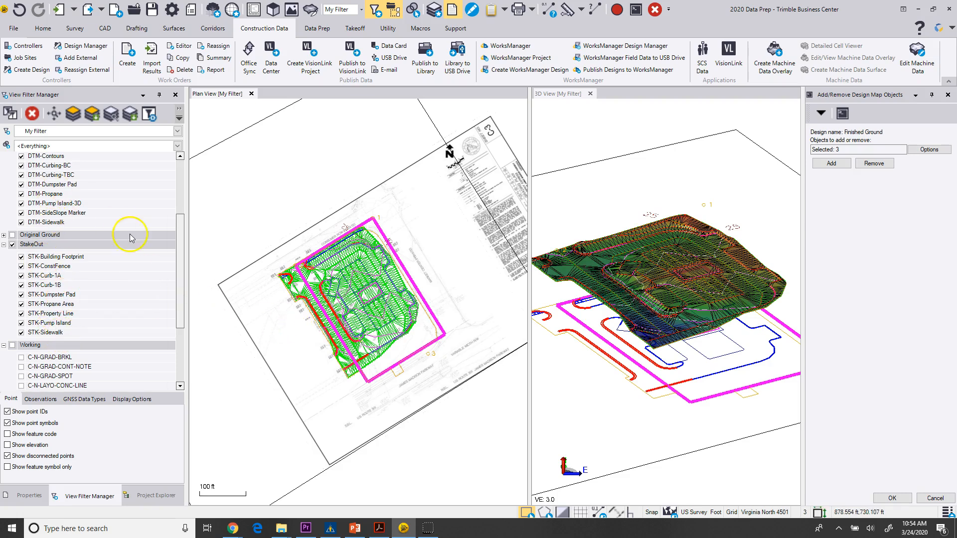
drag(181, 253, 181, 222)
click(13, 169)
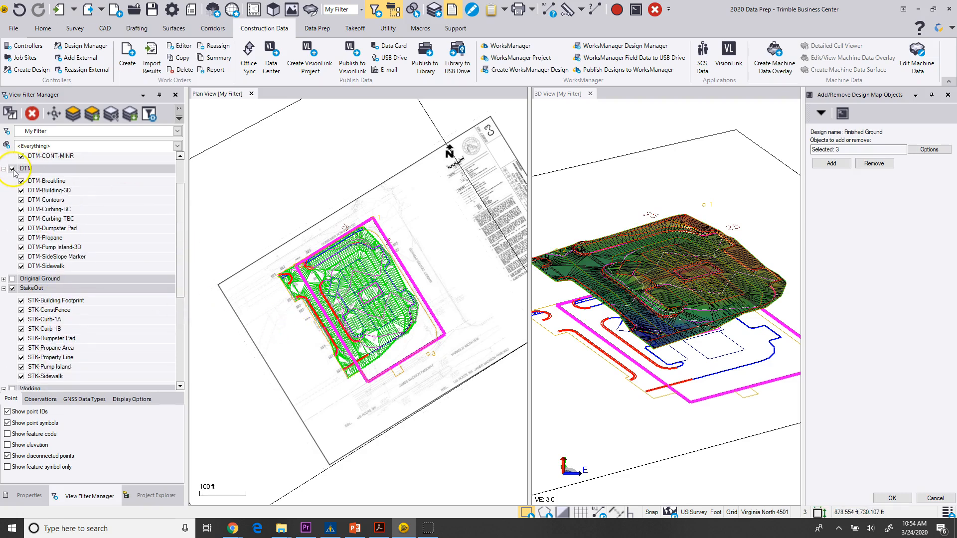
drag(177, 267, 186, 377)
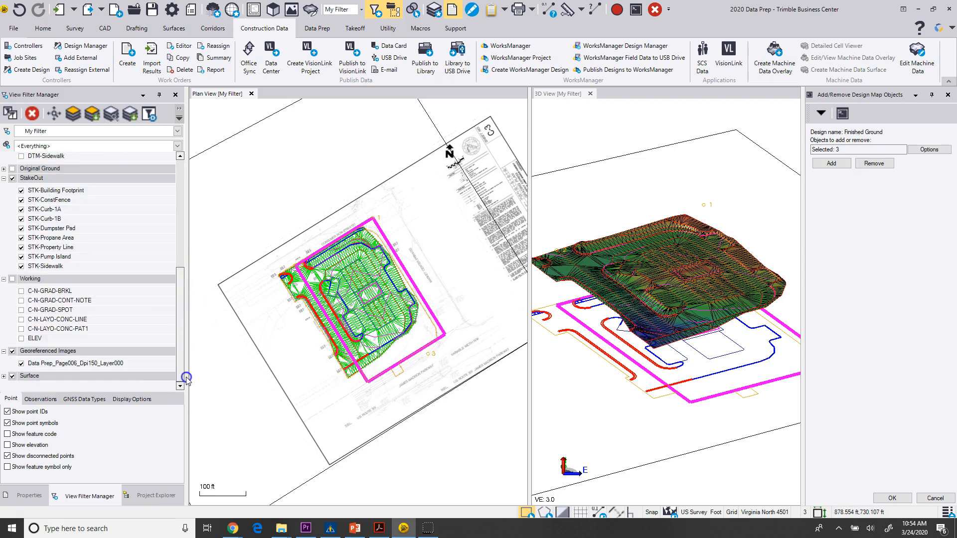
click(13, 376)
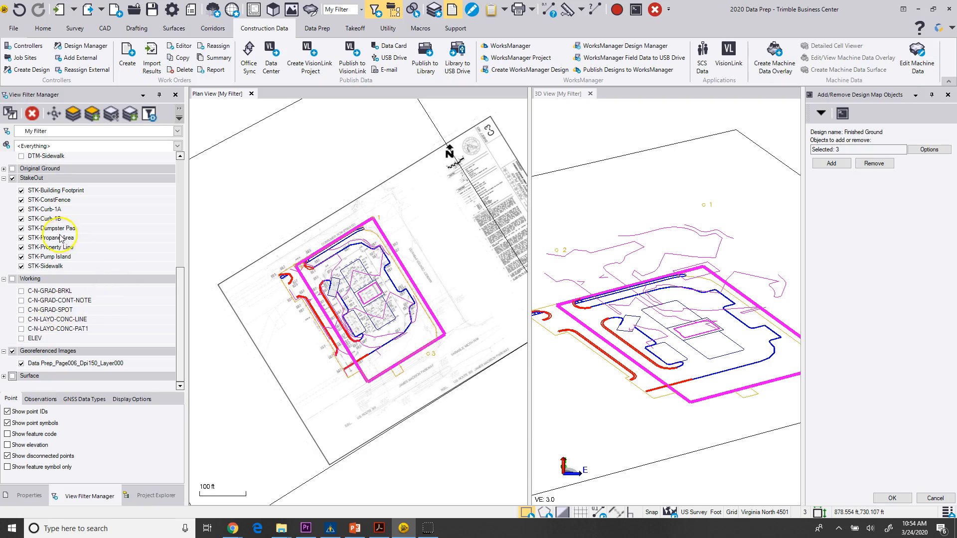
scroll(59, 234, up, 5)
click(12, 166)
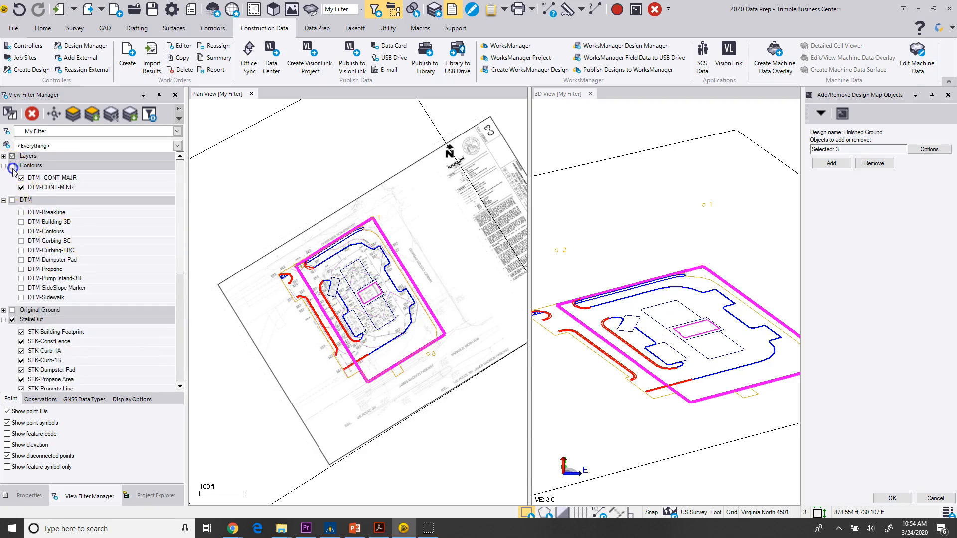
click(14, 157)
scroll(580, 321, down, 2)
Window-select the visible stakeout linework and add it to the Finished Ground design map.
right_drag(614, 354, 602, 365)
drag(226, 191, 464, 441)
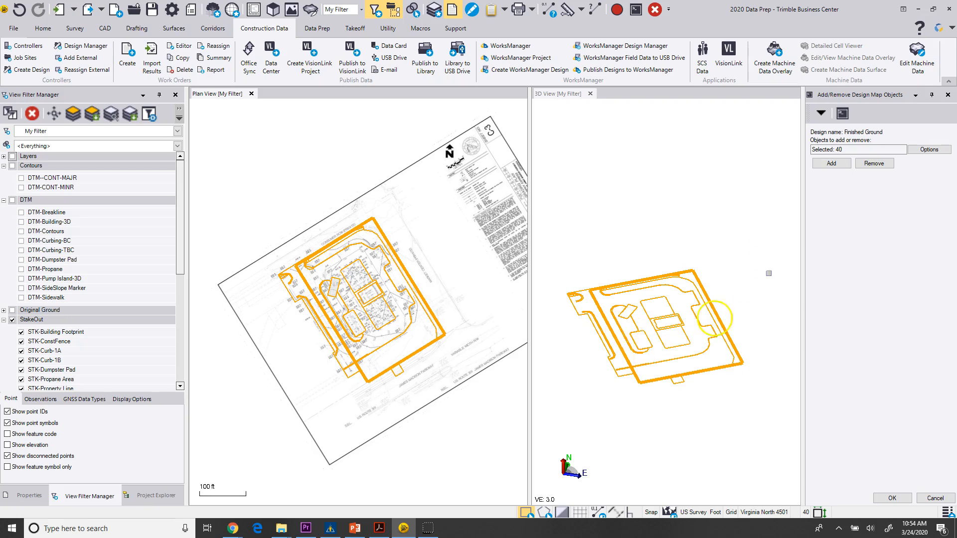
click(830, 164)
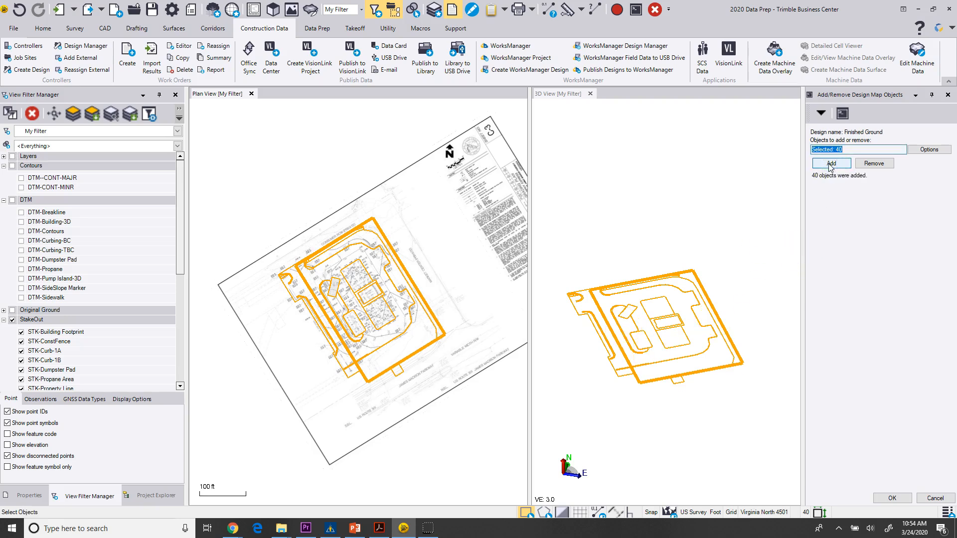
click(889, 499)
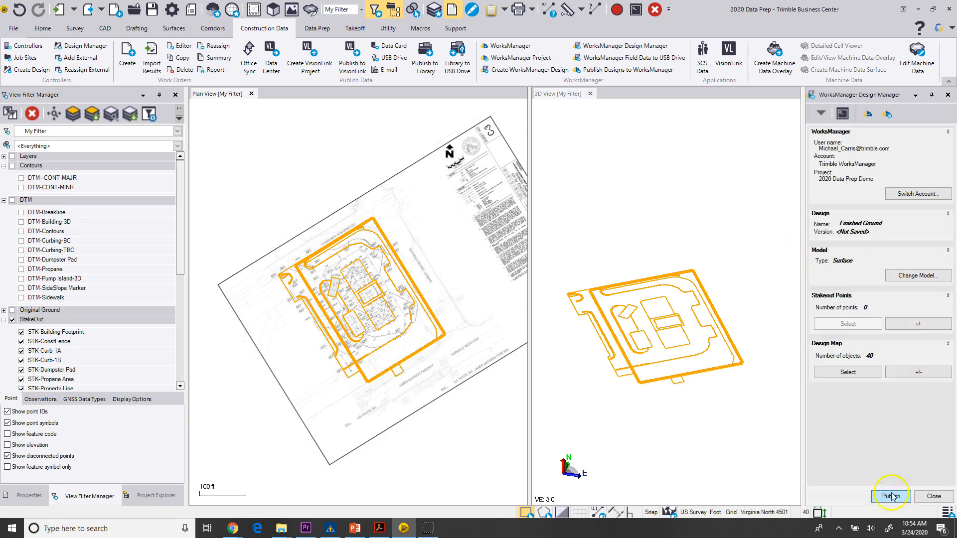
Publish the Finished Ground design to WorksManager and check its file in the local Designs sync folder.
click(888, 496)
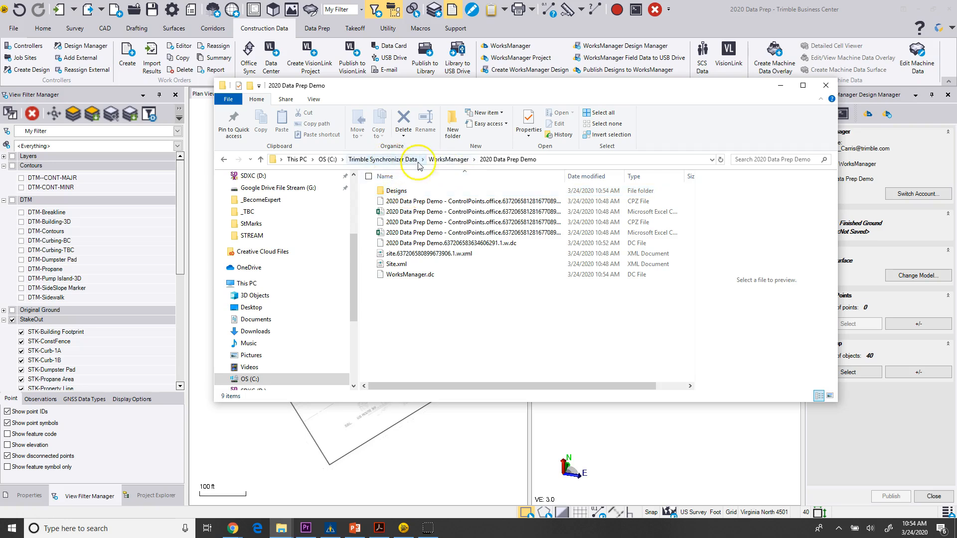
double_click(401, 192)
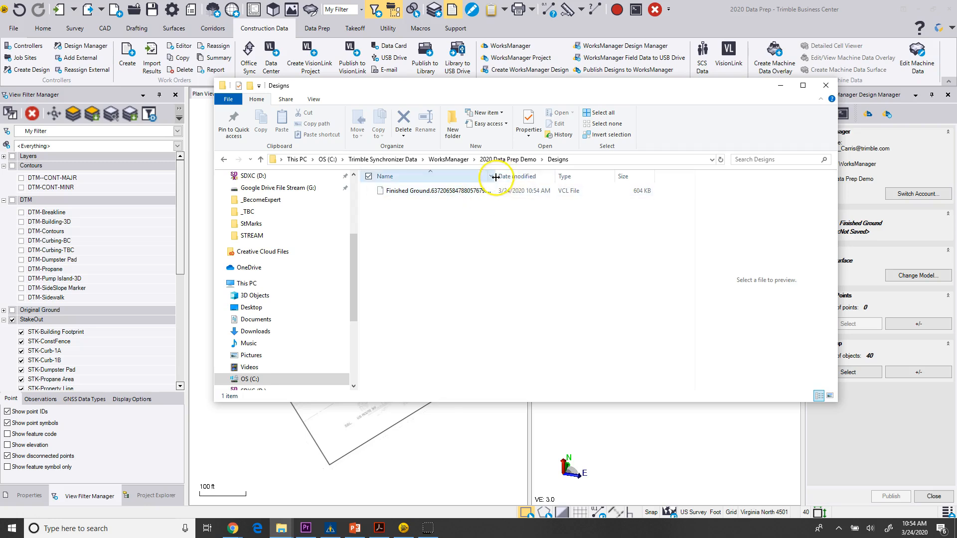
drag(496, 176, 540, 179)
drag(533, 89, 956, 177)
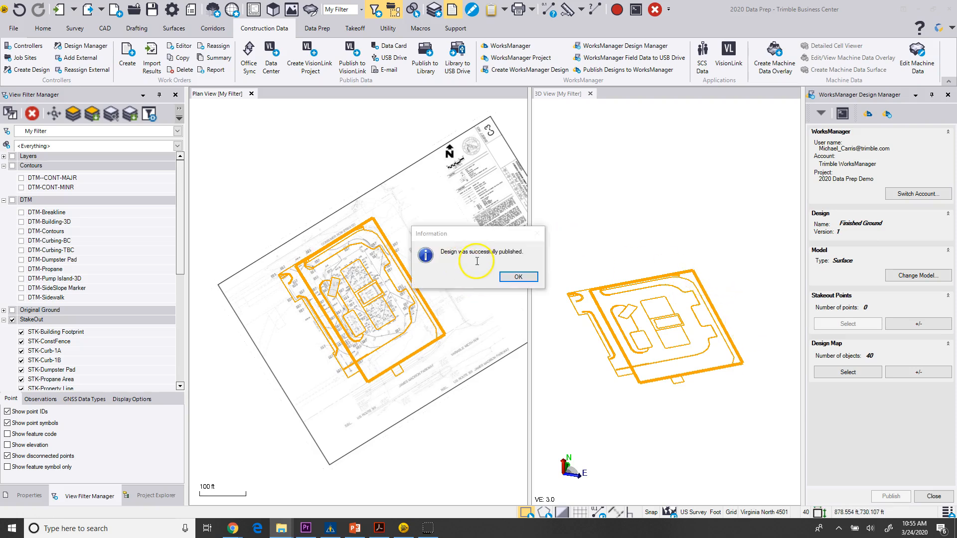
click(517, 277)
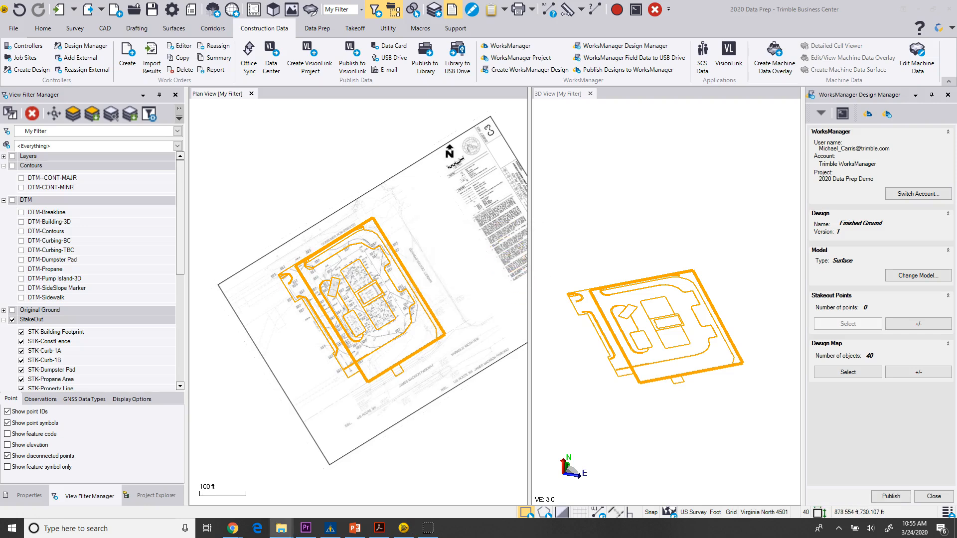
Check the 2020 Data Prep Demo project in WorksManager in the browser, then return to Business Center.
drag(462, 0, 451, 31)
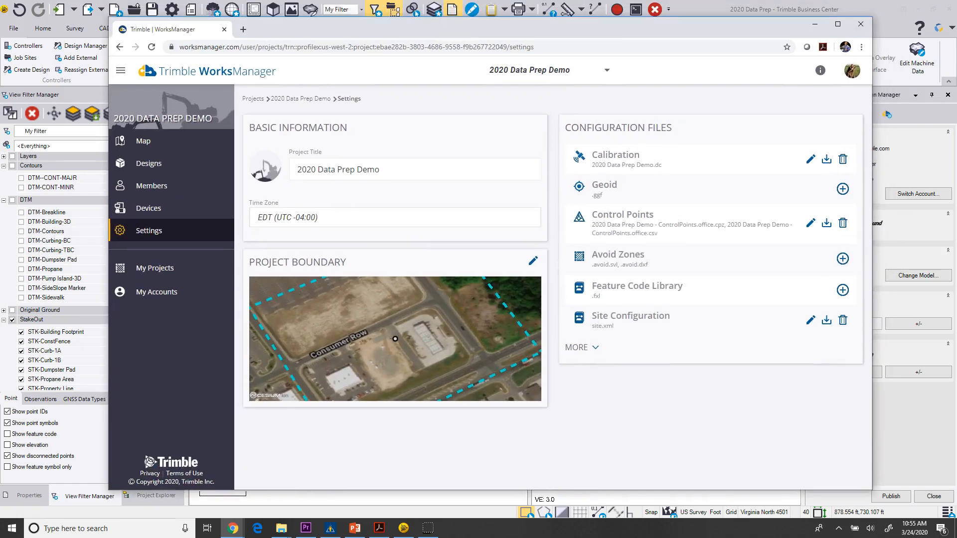
click(152, 165)
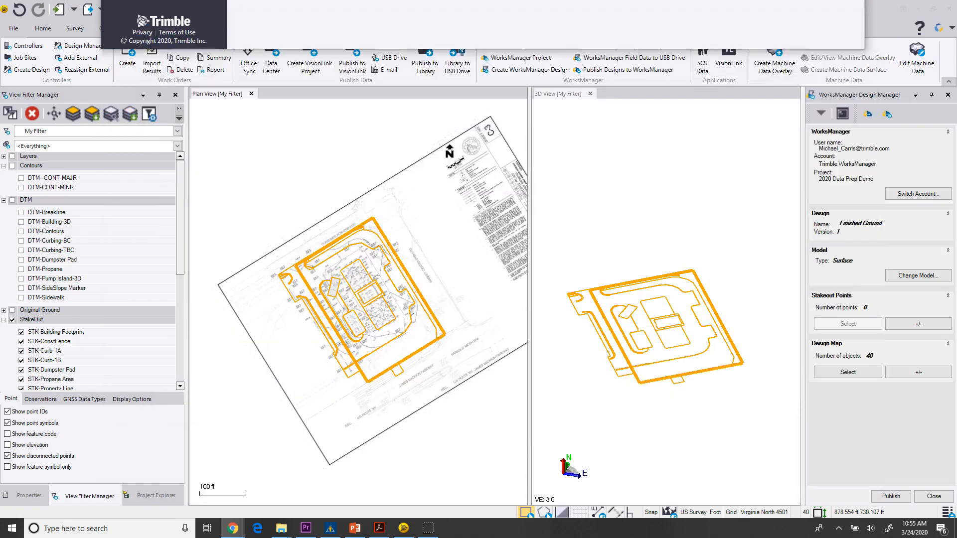
Switch to Trimble Siteworks and open Connected Community under Data Management.
click(330, 528)
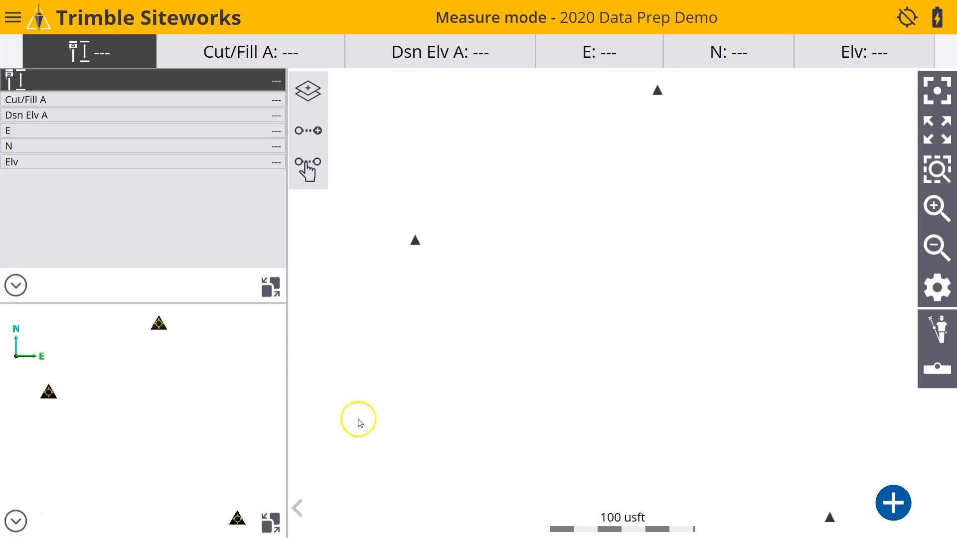
click(14, 17)
click(124, 294)
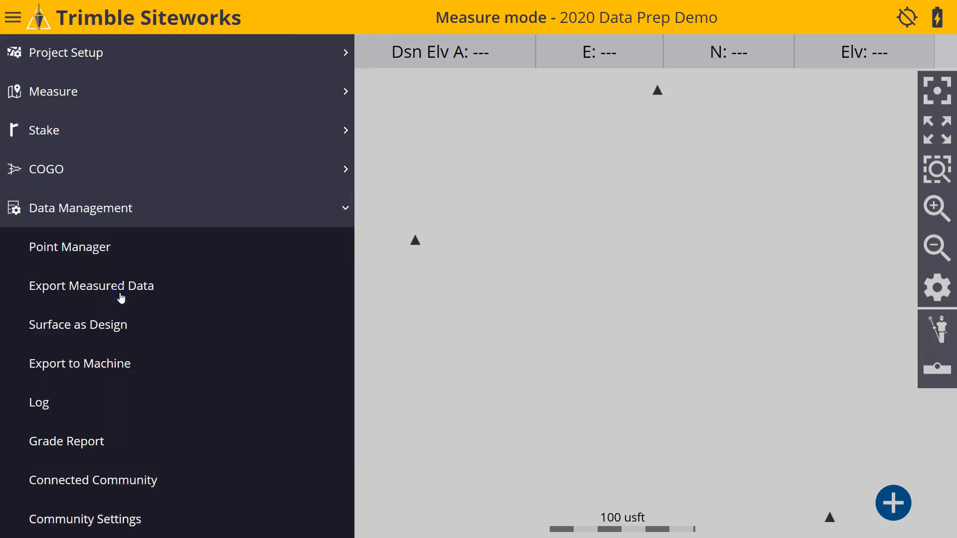
click(140, 486)
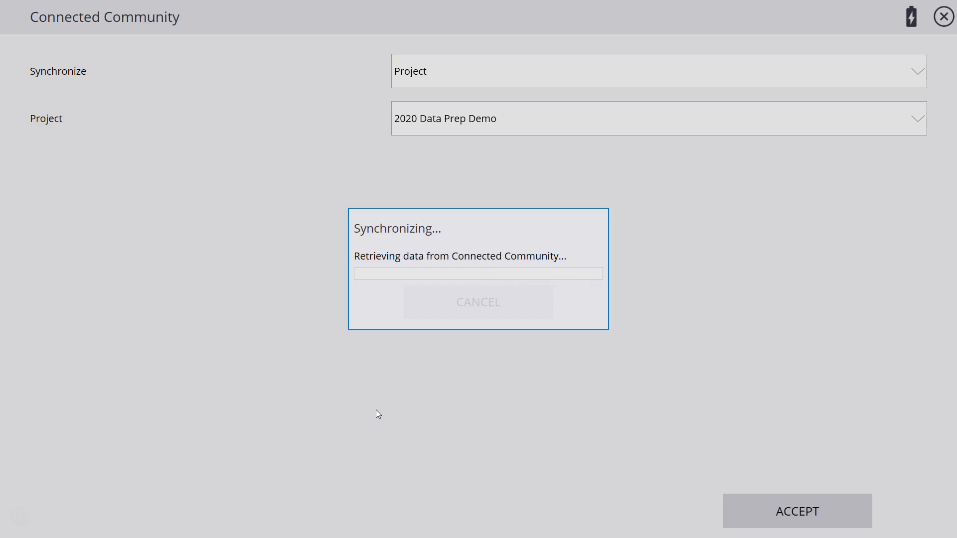
Synchronize the 2020 Data Prep Demo project through Connected Community and accept the sync.
click(394, 377)
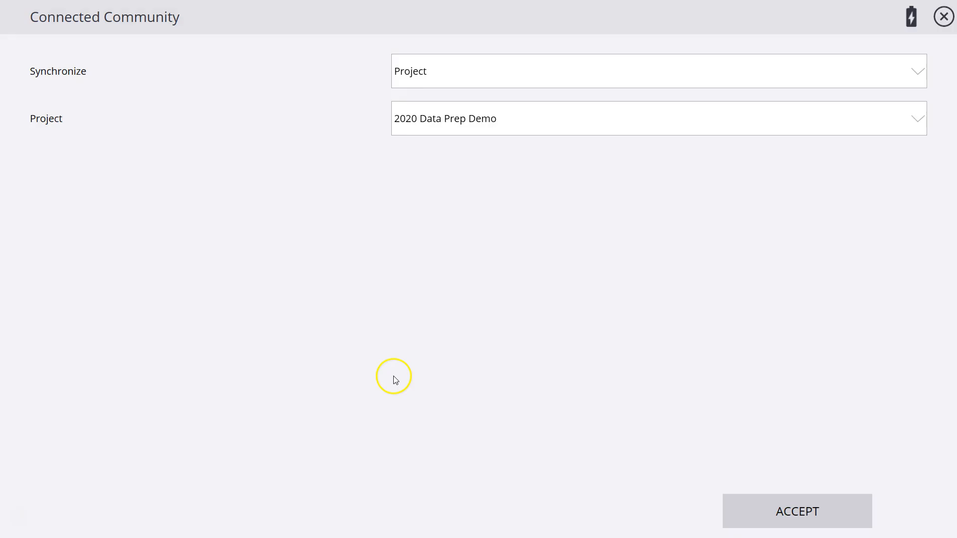
click(527, 121)
click(529, 121)
click(746, 518)
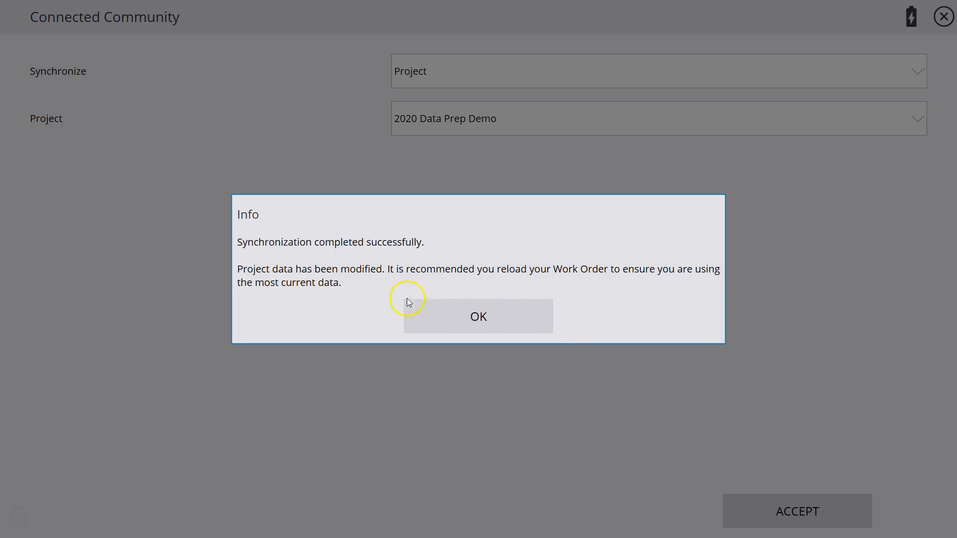
click(480, 318)
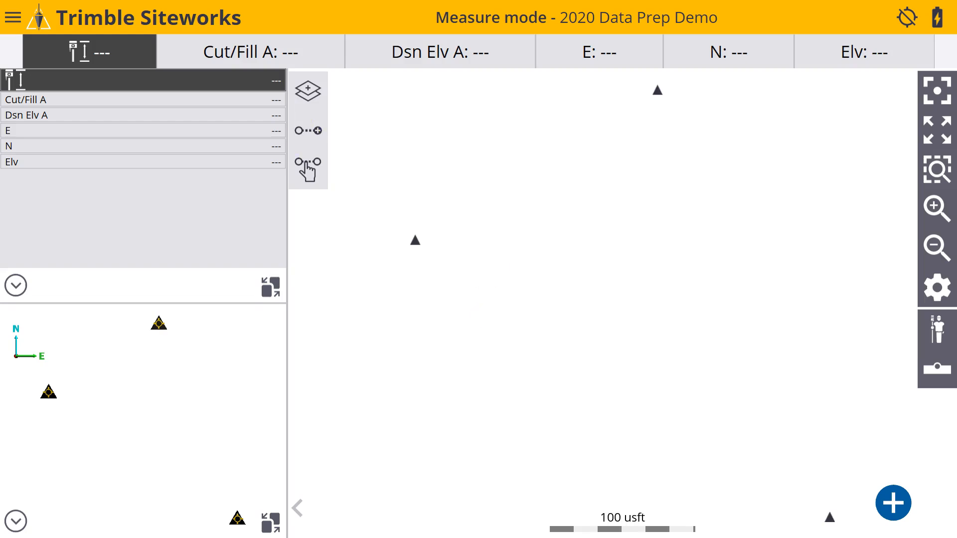
Open Change Project under Project Setup and expand the Design choices for the SiteCal work order.
click(13, 18)
click(28, 56)
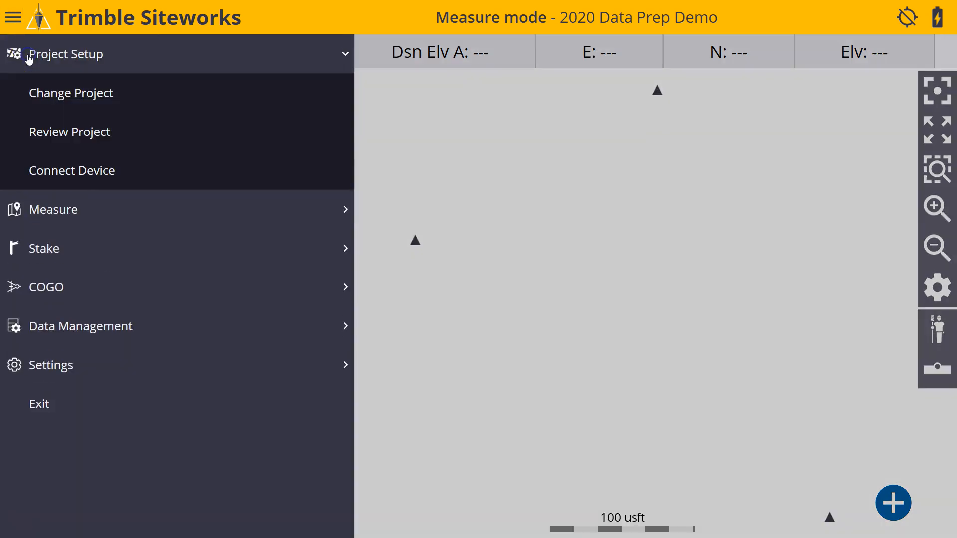
click(44, 90)
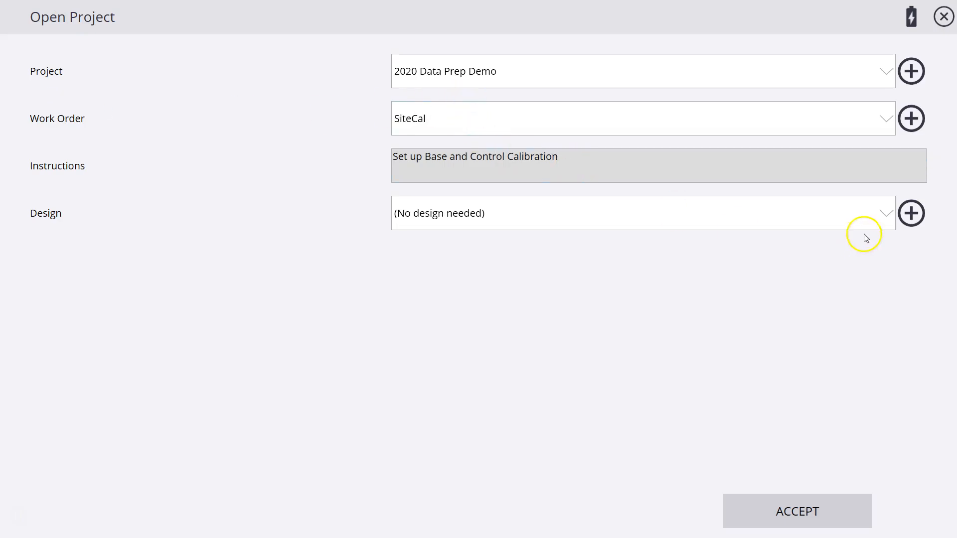
click(872, 213)
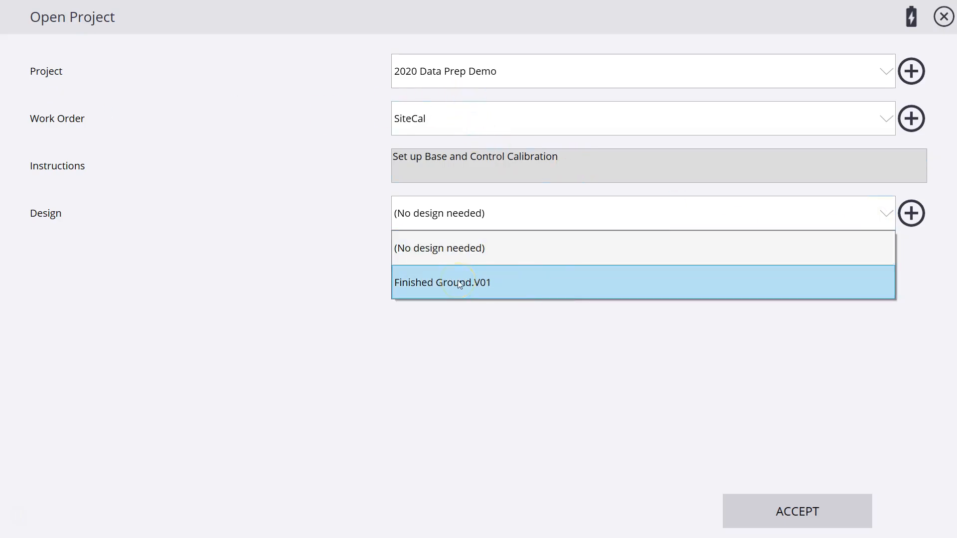